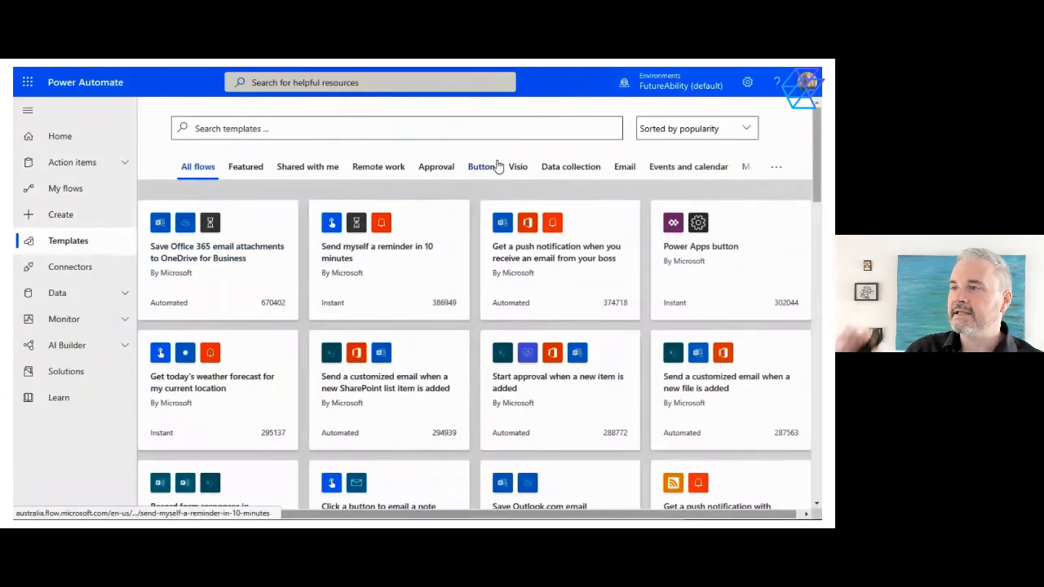
Browse the Remote work flow templates and the catalogue of available connectors
{"action": "left_click", "coordinate": [400, 169]}
{"action": "scroll", "coordinate": [355, 371], "scroll_direction": "down", "scroll_amount": 5}
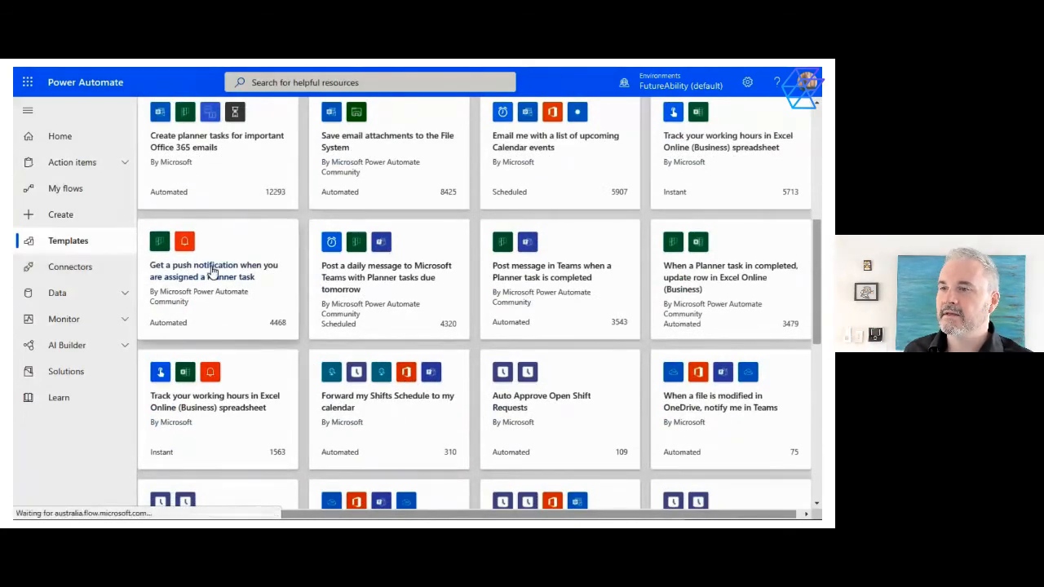
{"action": "left_click", "coordinate": [83, 270]}
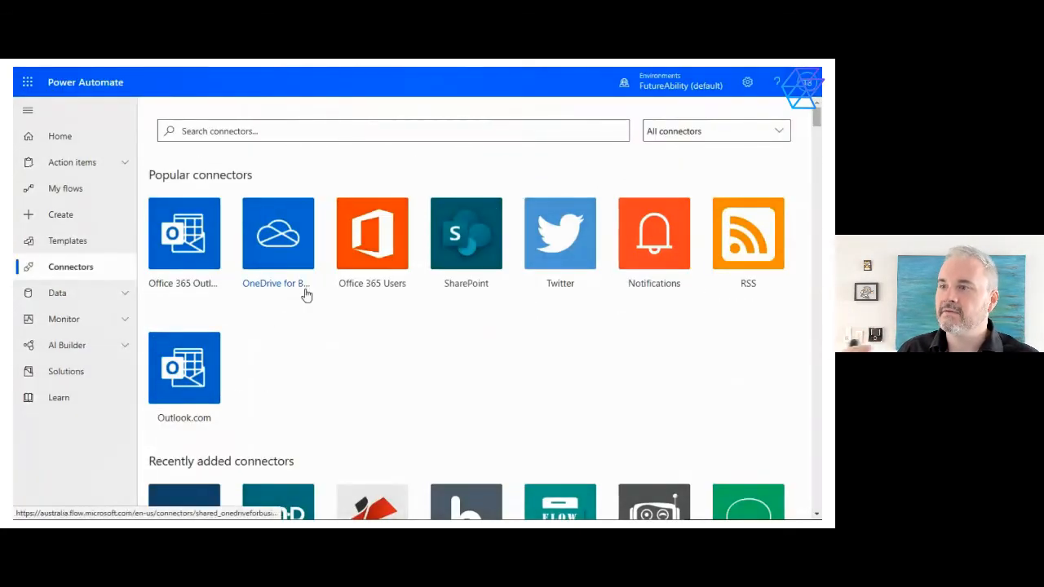
{"action": "scroll", "coordinate": [341, 305], "scroll_direction": "down", "scroll_amount": 8}
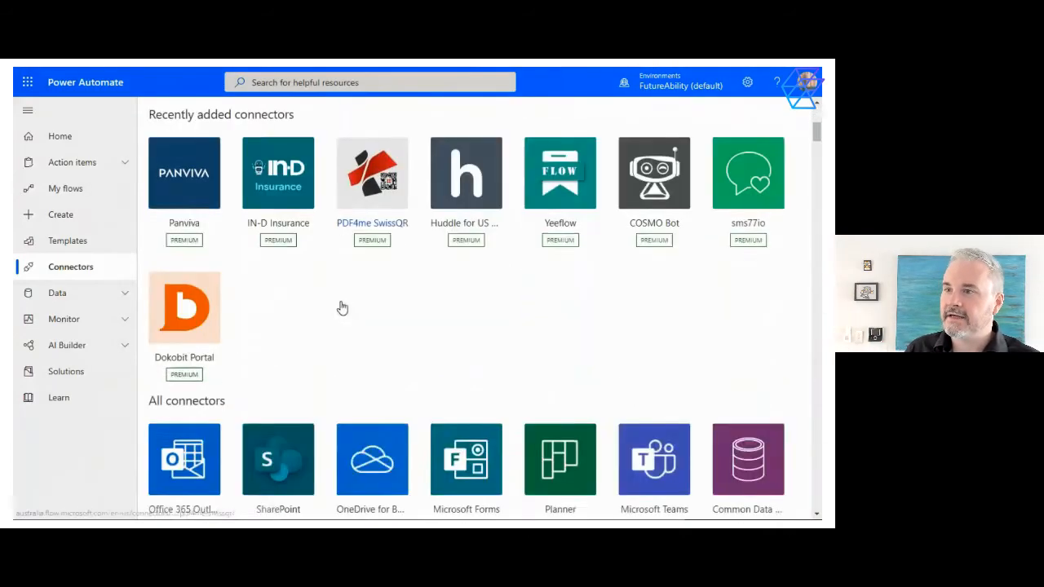
{"action": "scroll", "coordinate": [341, 305], "scroll_direction": "down", "scroll_amount": 10}
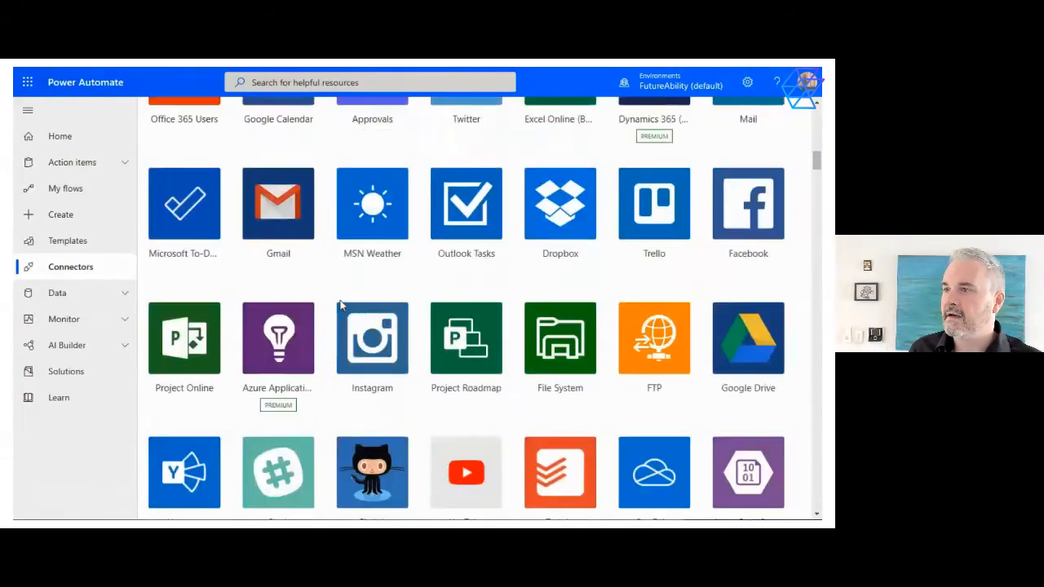
{"action": "scroll", "coordinate": [341, 305], "scroll_direction": "down", "scroll_amount": 12}
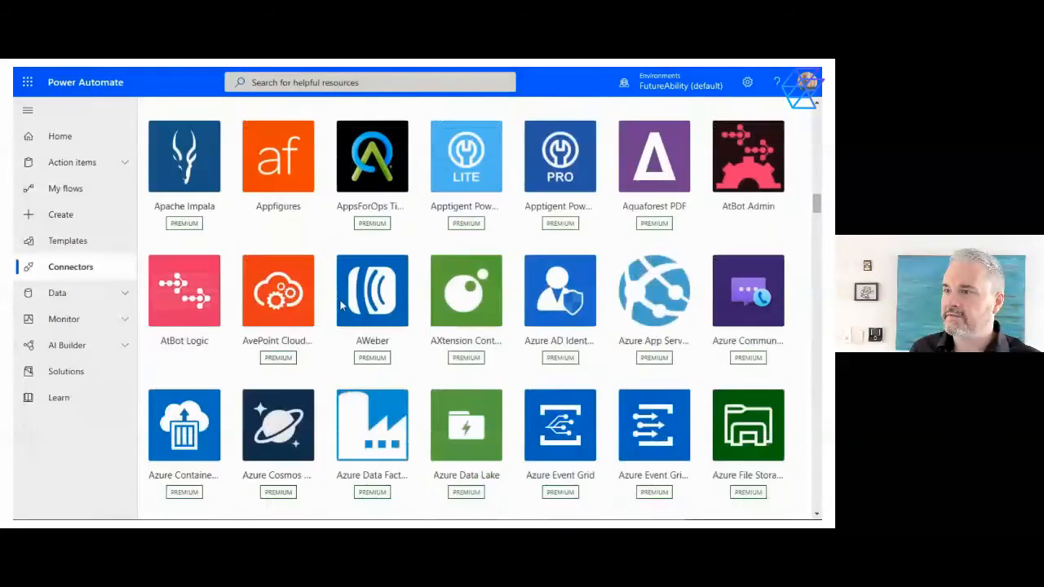
{"action": "scroll", "coordinate": [341, 305], "scroll_direction": "down", "scroll_amount": 8}
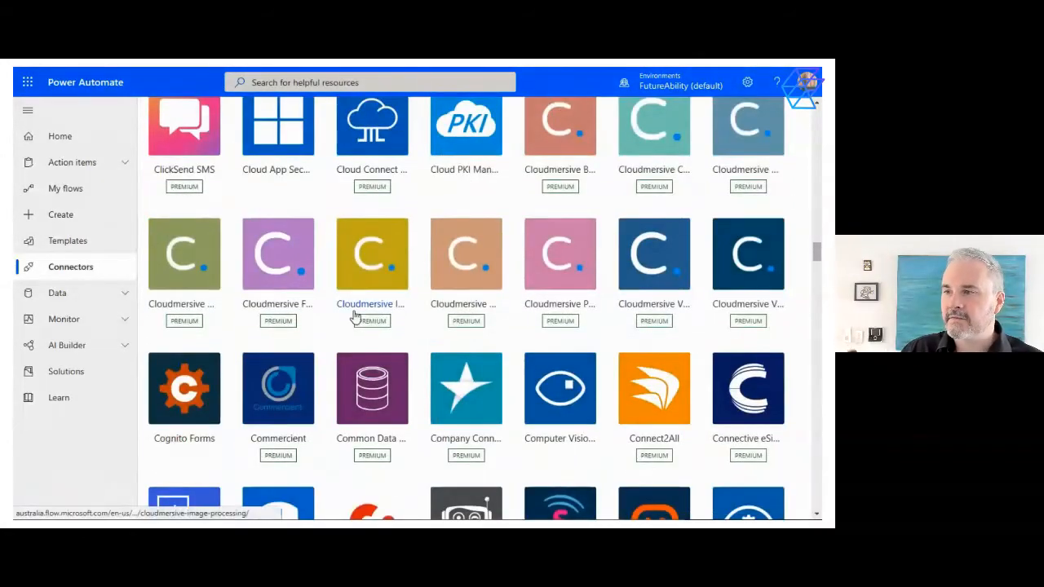
Open the AI Builder build page and look through the custom and ready-made AI models it offers
{"action": "left_click", "coordinate": [124, 294]}
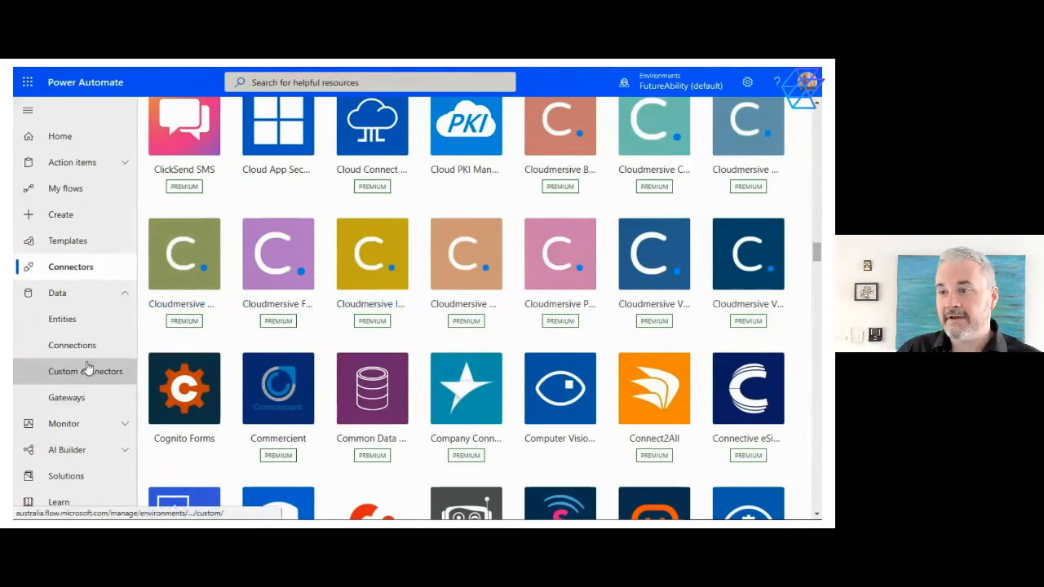
{"action": "left_click", "coordinate": [106, 453]}
{"action": "scroll", "coordinate": [75, 444], "scroll_direction": "down", "scroll_amount": 1}
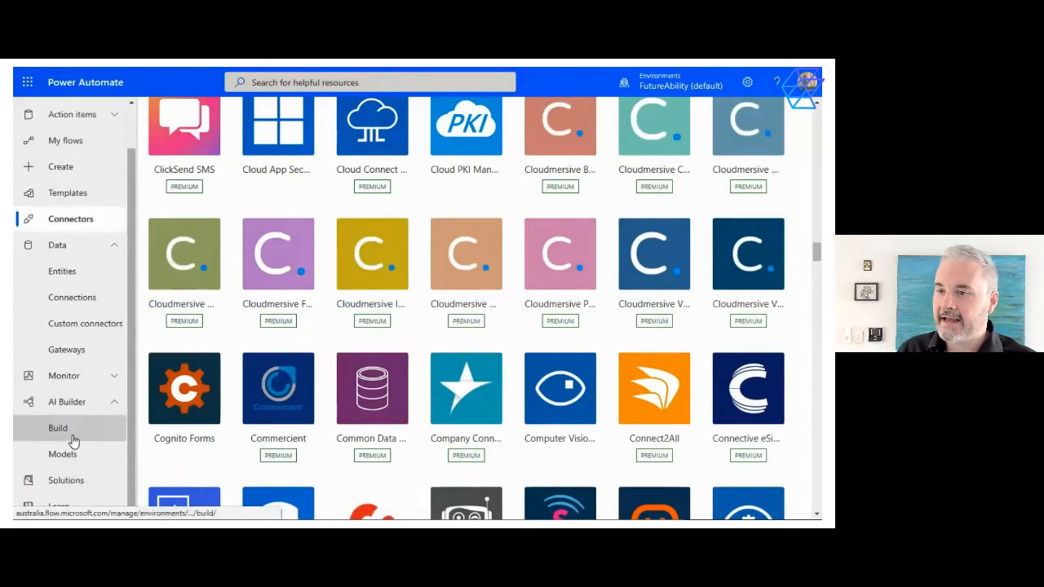
{"action": "left_click", "coordinate": [72, 440]}
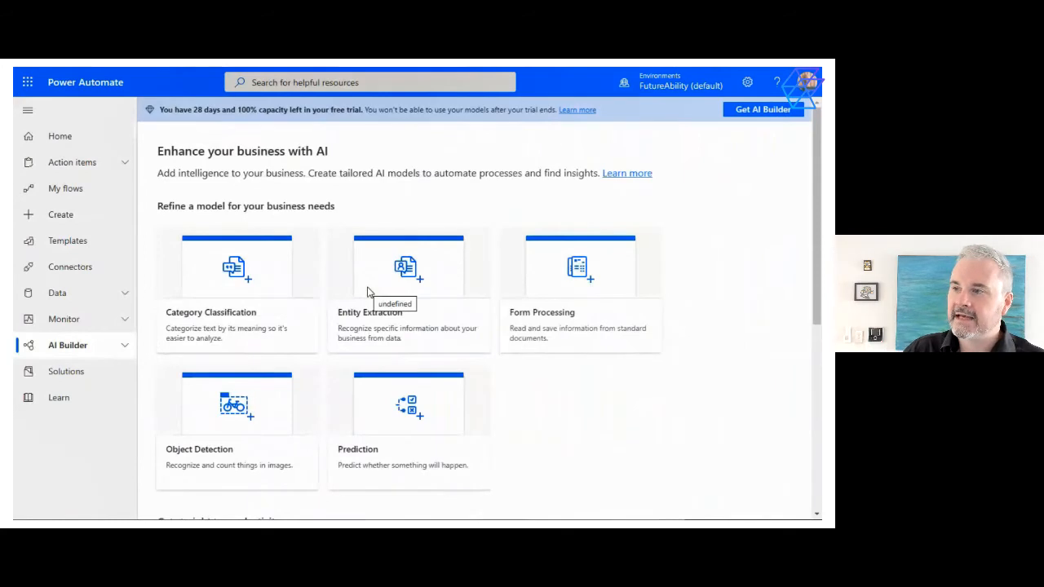
{"action": "scroll", "coordinate": [367, 292], "scroll_direction": "down", "scroll_amount": 3}
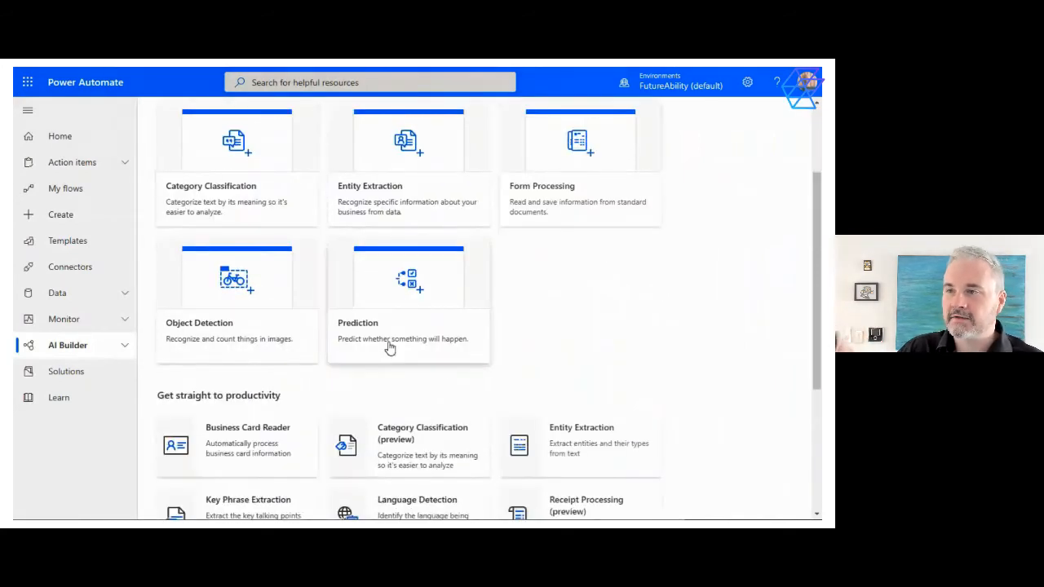
{"action": "scroll", "coordinate": [288, 294], "scroll_direction": "down", "scroll_amount": 3}
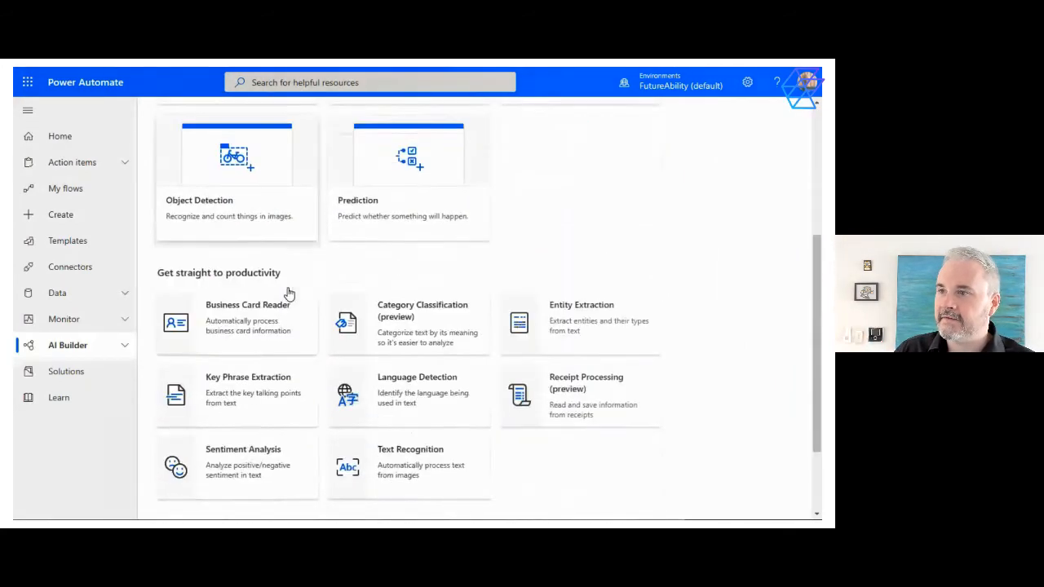
Try out Sentiment Analysis on the samples "It was easy to sign up for online bill payment." and "My device stopped working after only 2 months."
{"action": "left_click", "coordinate": [201, 459]}
{"action": "left_click", "coordinate": [299, 186]}
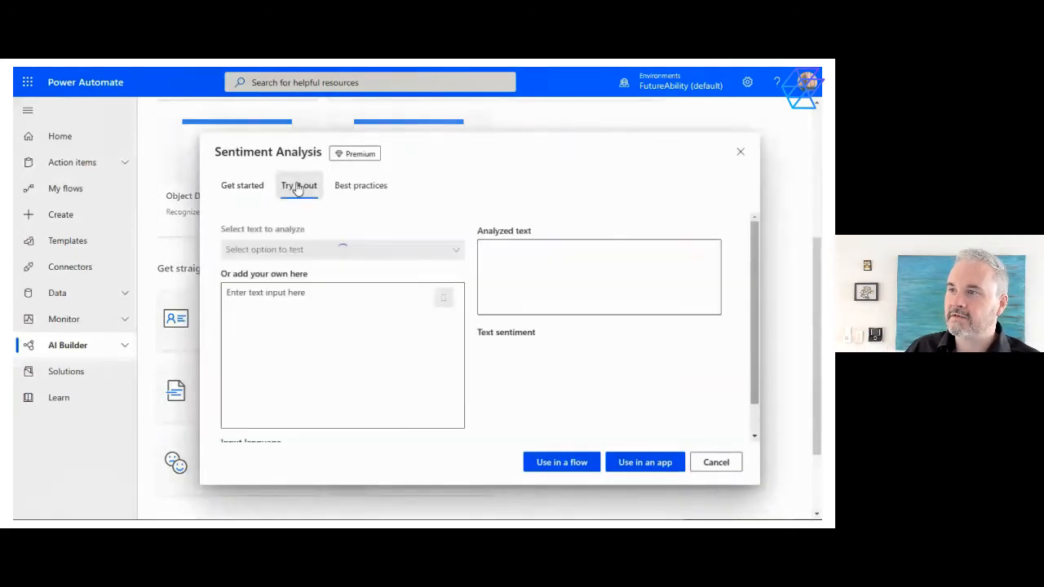
{"action": "left_click", "coordinate": [338, 249]}
{"action": "left_click", "coordinate": [330, 271]}
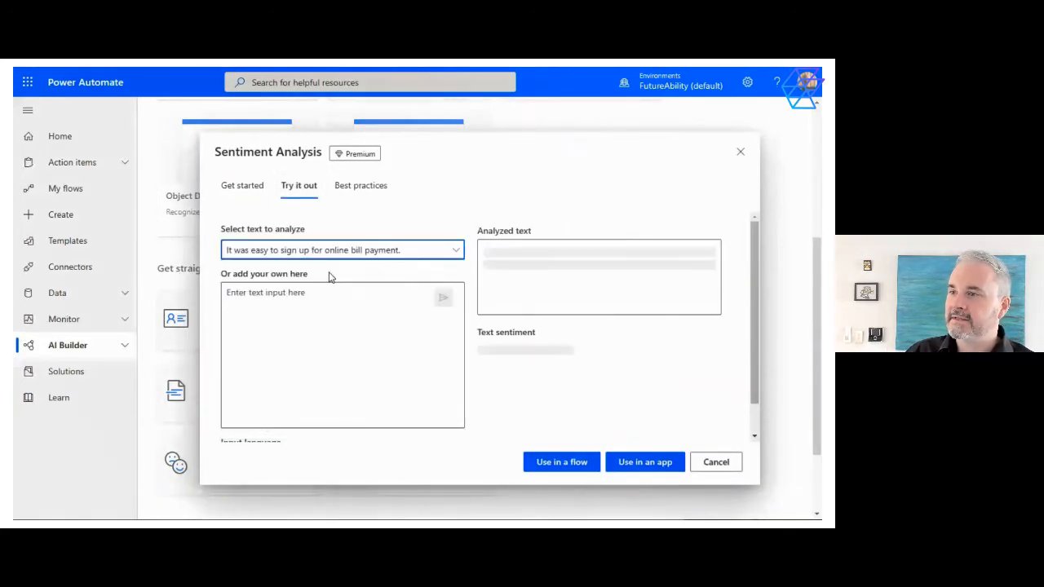
{"action": "left_click", "coordinate": [424, 250]}
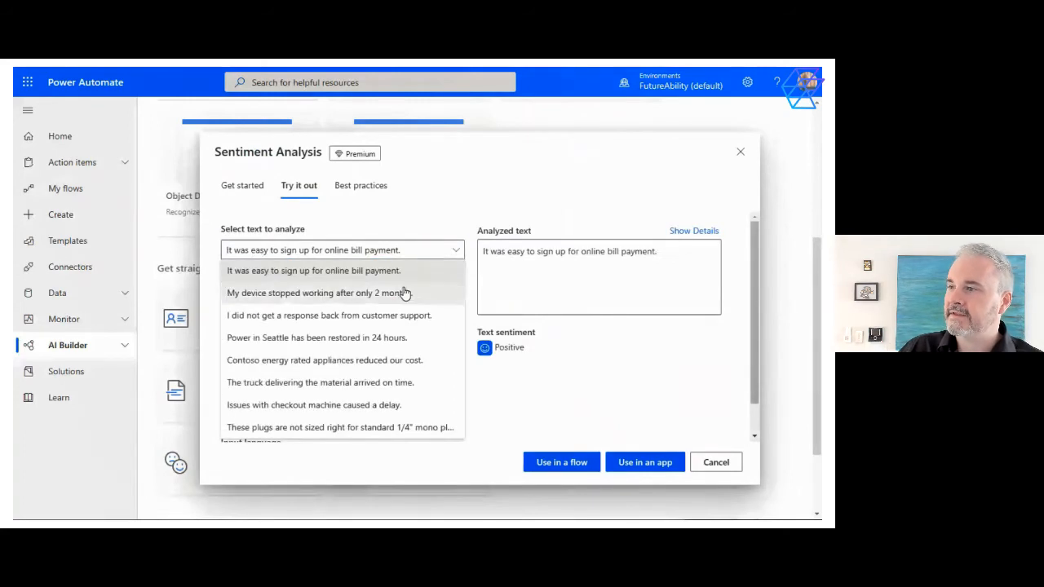
{"action": "left_click", "coordinate": [402, 291]}
Analyze the custom text "Everything is awesome", view the Sentiment Analysis best practices and close the dialog
{"action": "left_click", "coordinate": [375, 320]}
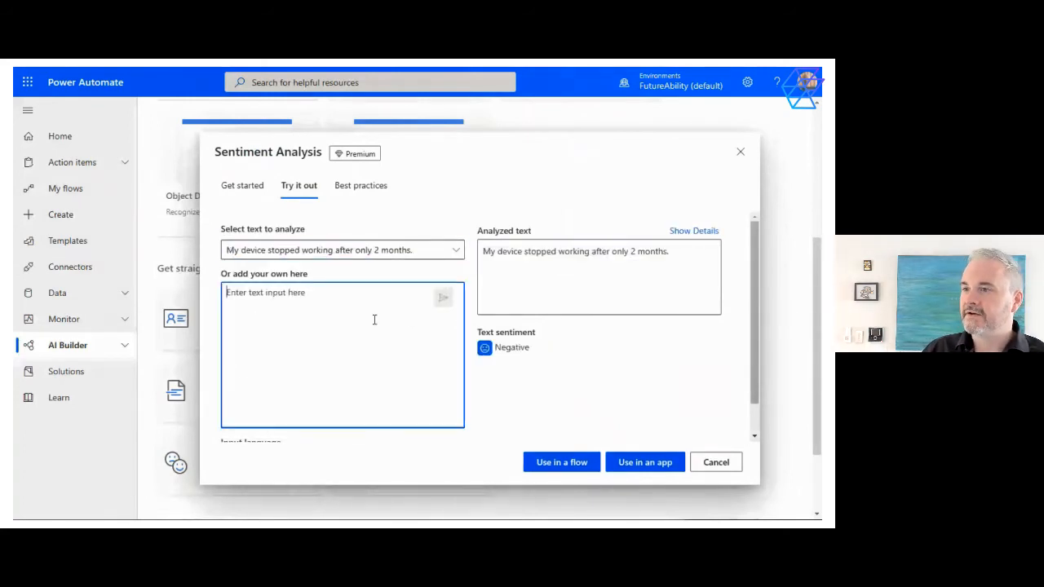
{"action": "type", "text": "Everything is awesome"}
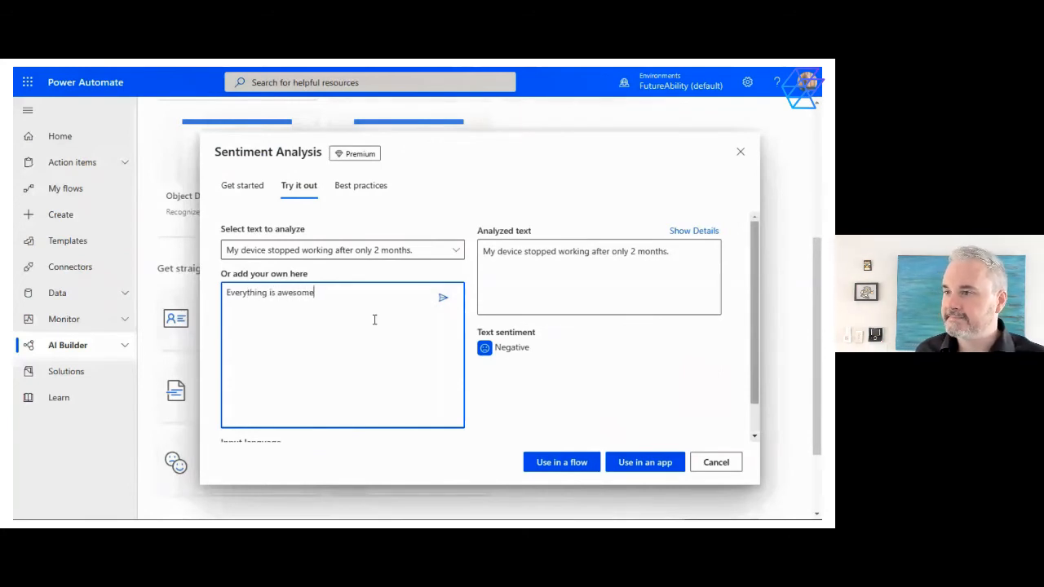
{"action": "left_click", "coordinate": [443, 297]}
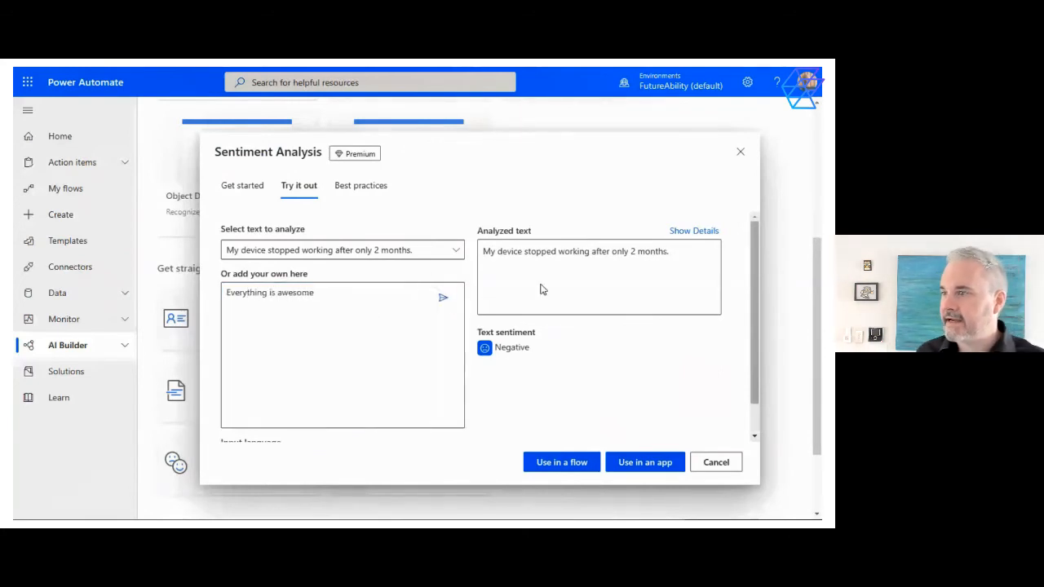
{"action": "left_click", "coordinate": [444, 299]}
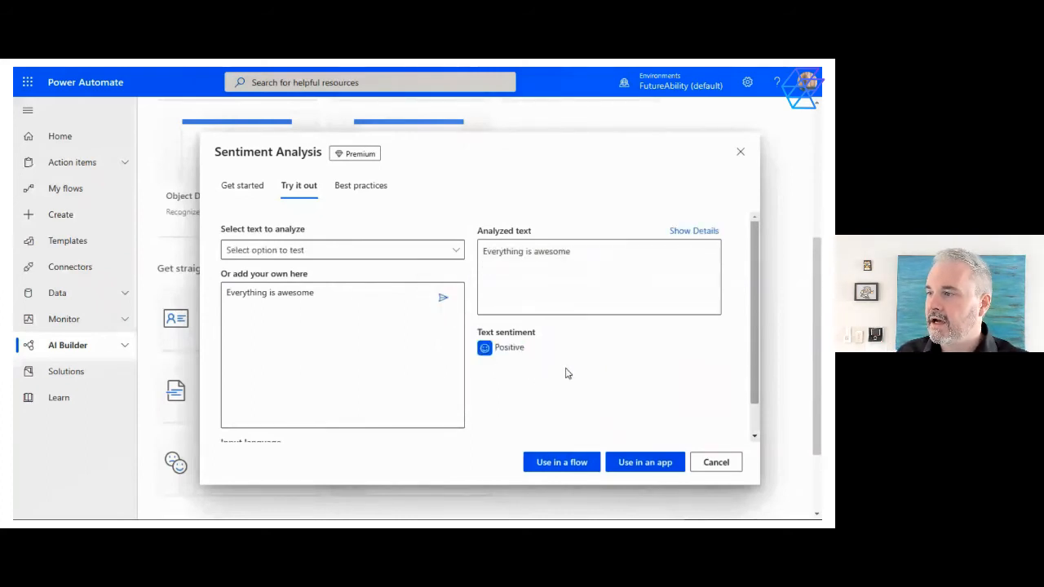
{"action": "left_click", "coordinate": [361, 186]}
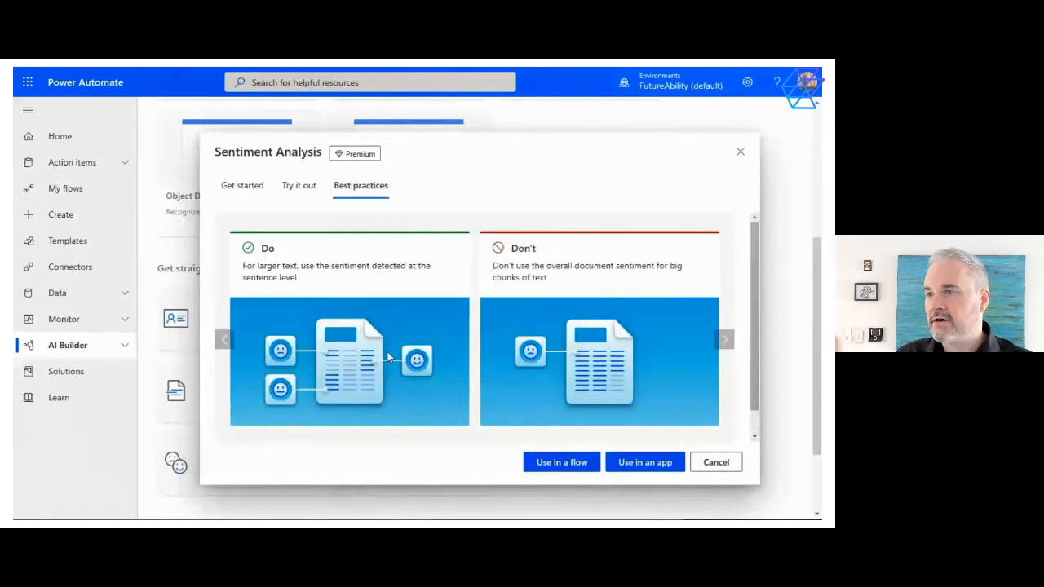
{"action": "left_click", "coordinate": [711, 465]}
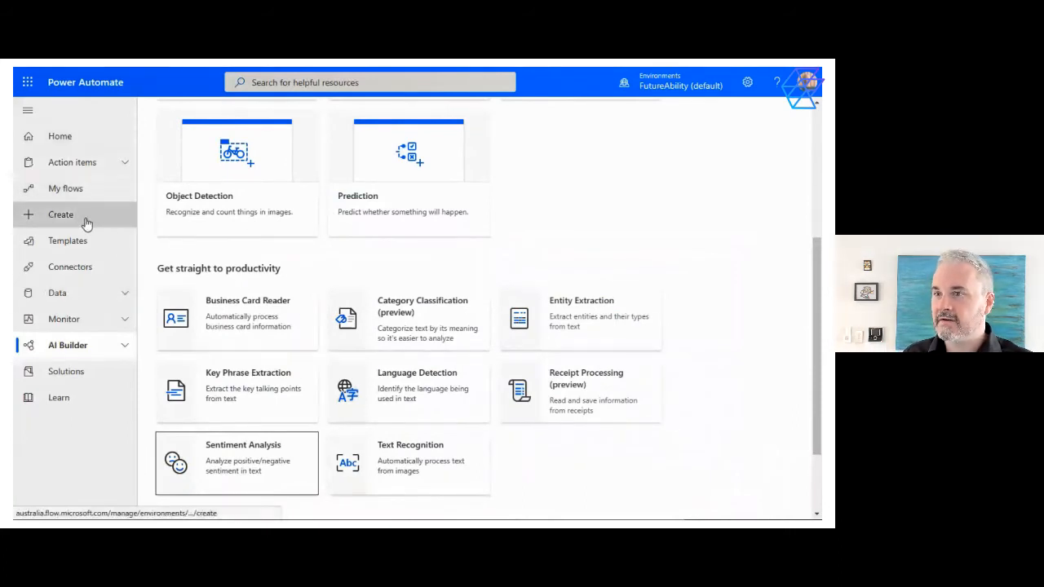
Open the flow "Check email for feedback - DEMO" and review its details and 28-day run history
{"action": "left_click", "coordinate": [65, 188]}
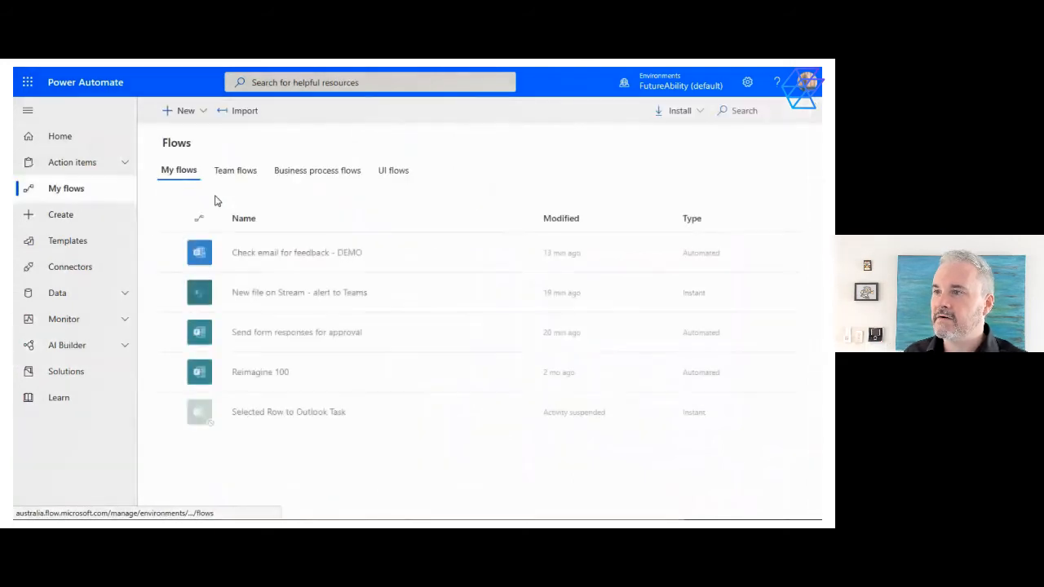
{"action": "left_click", "coordinate": [299, 259]}
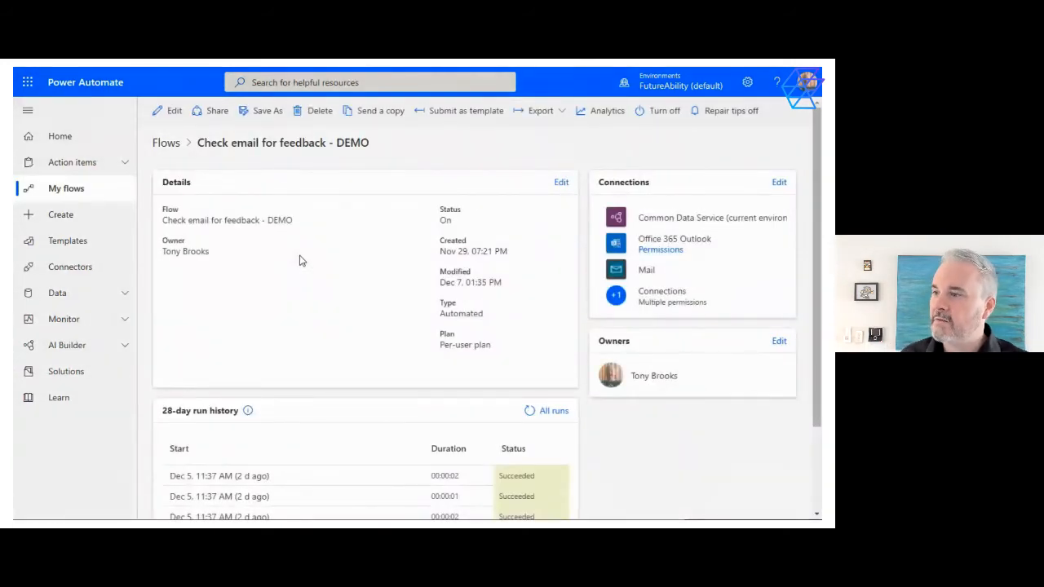
{"action": "scroll", "coordinate": [298, 259], "scroll_direction": "down", "scroll_amount": 3}
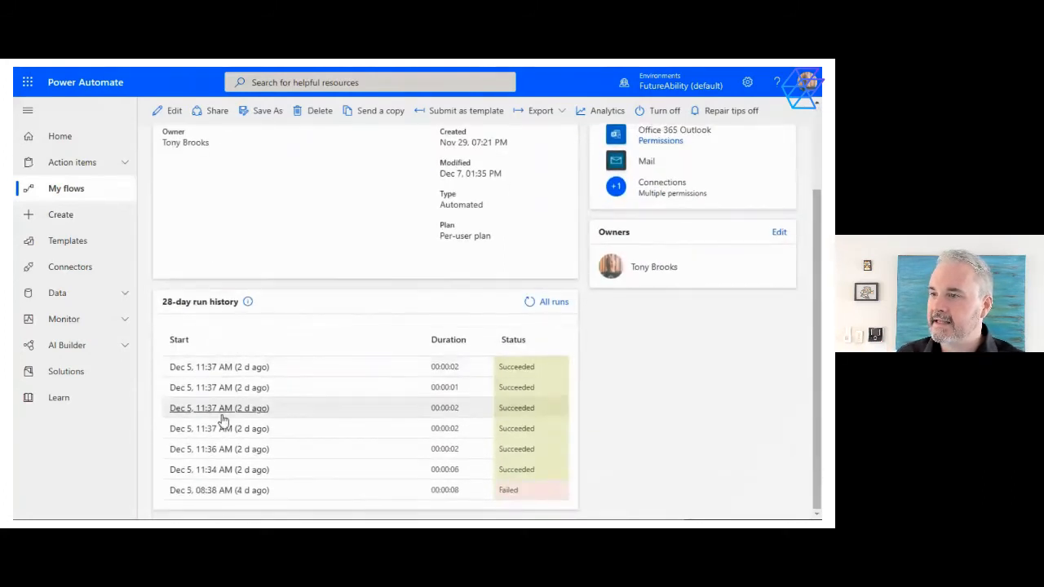
{"action": "scroll", "coordinate": [263, 350], "scroll_direction": "up", "scroll_amount": 3}
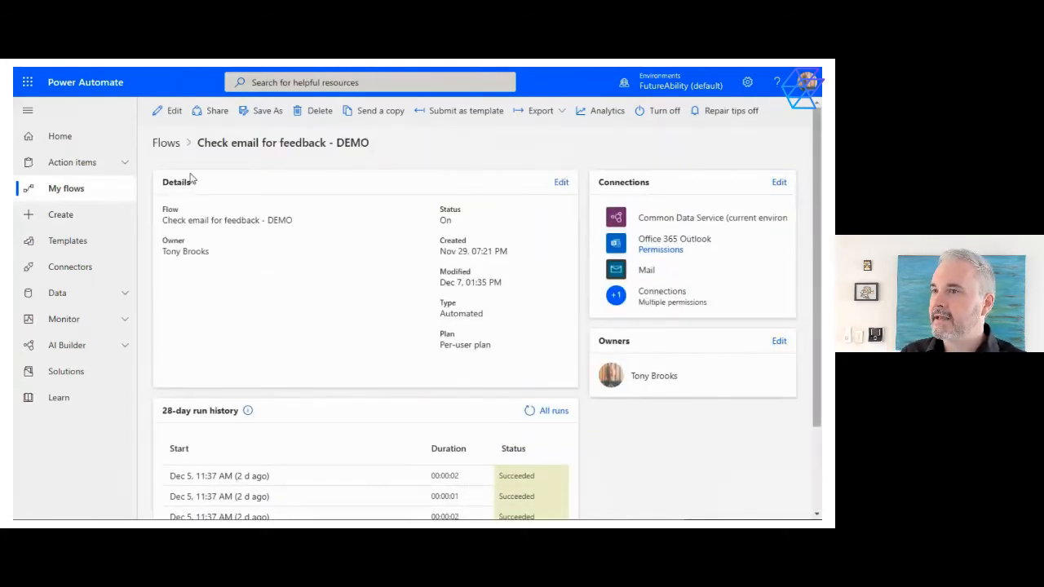
Open the flow for editing and examine the new-email trigger's advanced options, especially the Subject Filter
{"action": "left_click", "coordinate": [172, 110]}
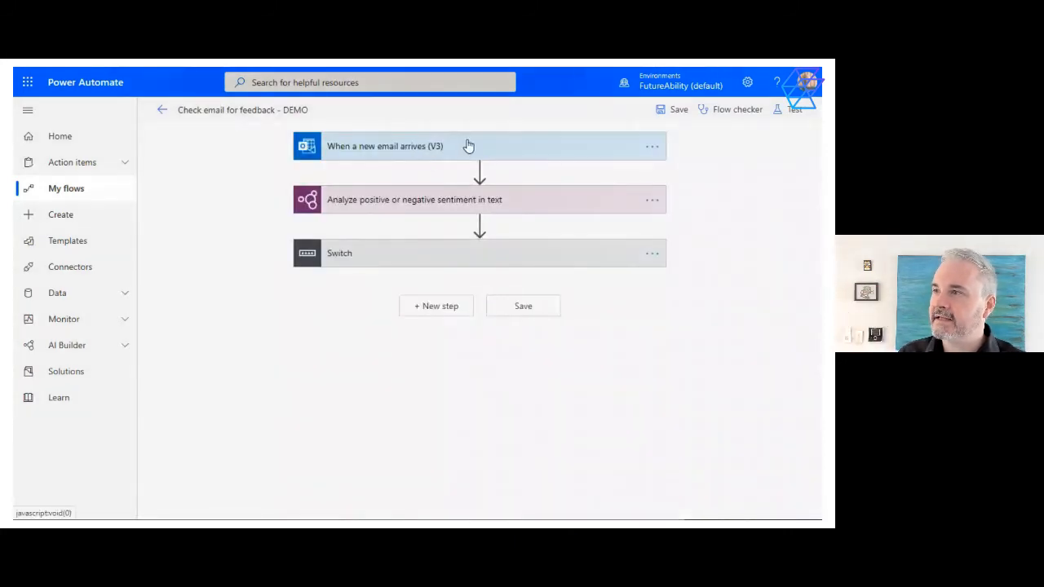
{"action": "left_click", "coordinate": [467, 146]}
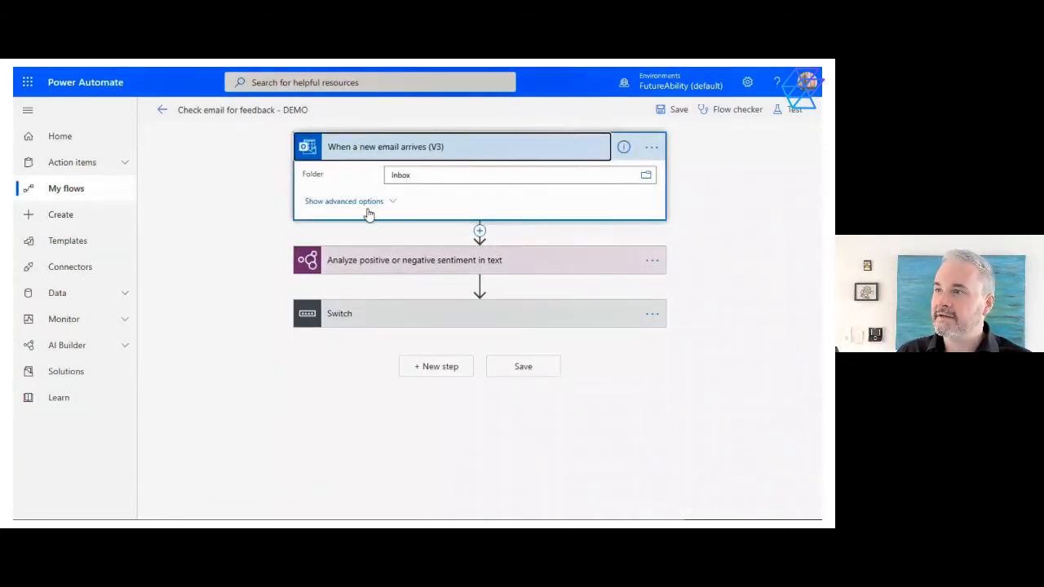
{"action": "left_click", "coordinate": [363, 202]}
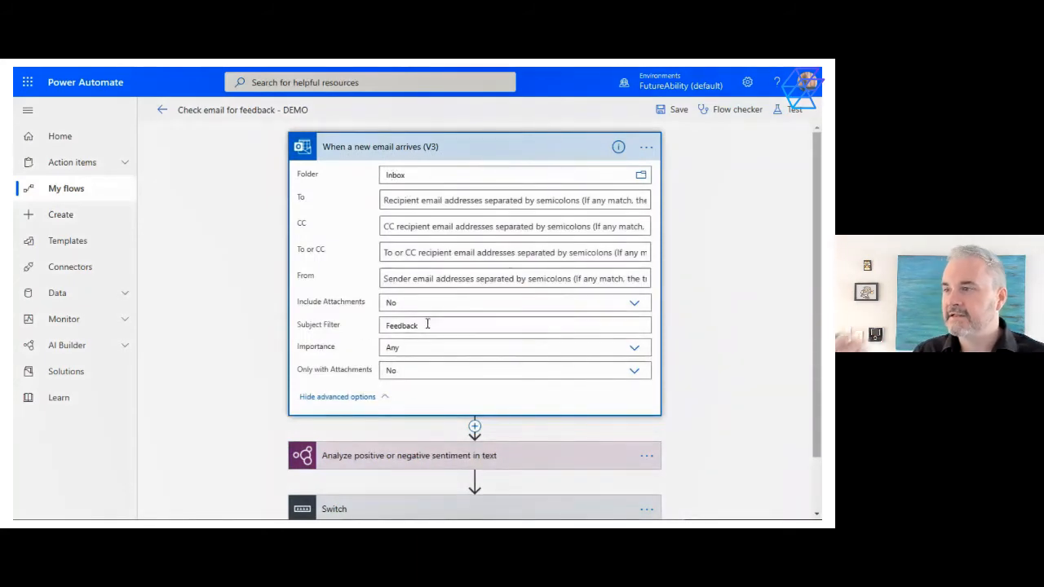
{"action": "left_click_drag", "start_coordinate": [413, 326], "coordinate": [340, 328]}
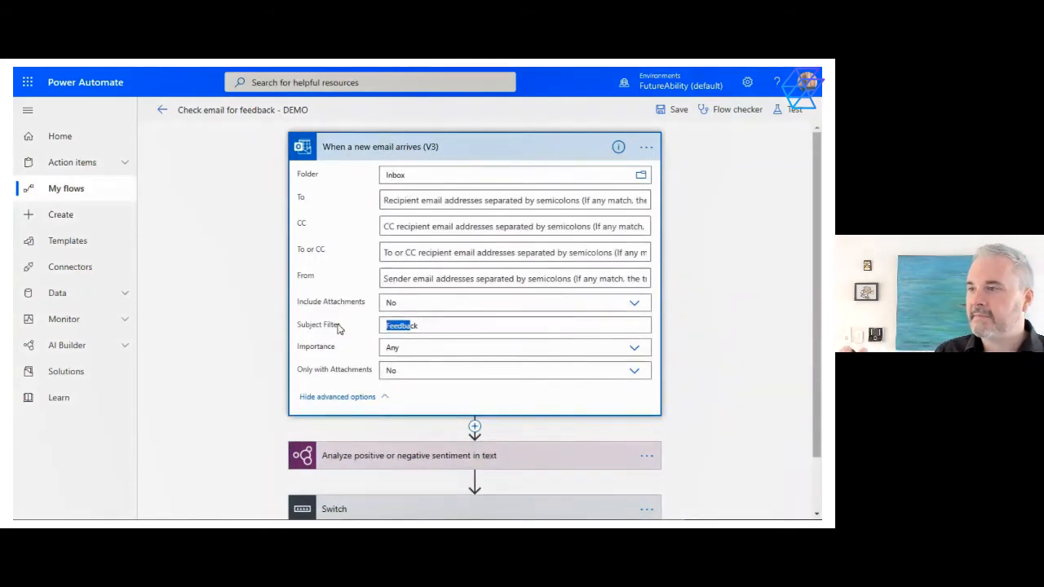
{"action": "left_click", "coordinate": [344, 397]}
Examine the sentiment analysis action's language and text inputs and the dynamic content available from the email trigger
{"action": "left_click", "coordinate": [353, 265]}
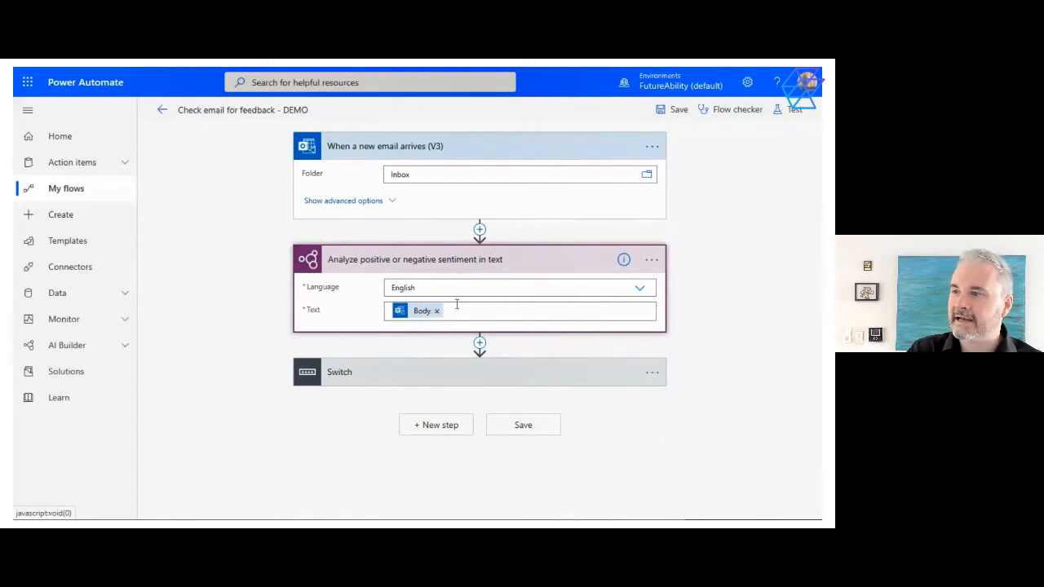
{"action": "left_click", "coordinate": [462, 306]}
{"action": "scroll", "coordinate": [622, 408], "scroll_direction": "down", "scroll_amount": 5}
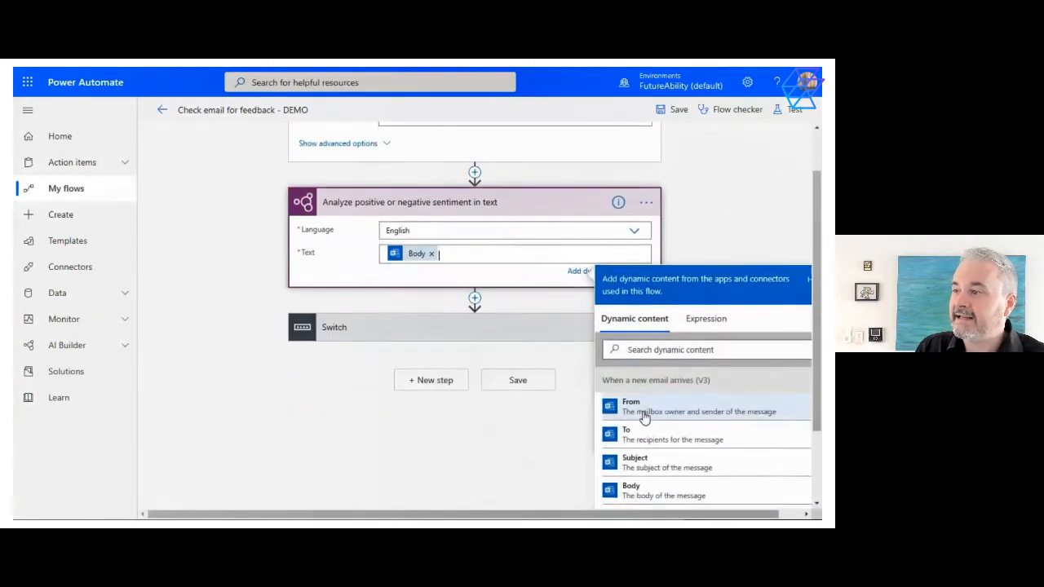
{"action": "scroll", "coordinate": [652, 438], "scroll_direction": "down", "scroll_amount": 2}
{"action": "scroll", "coordinate": [650, 437], "scroll_direction": "up", "scroll_amount": 3}
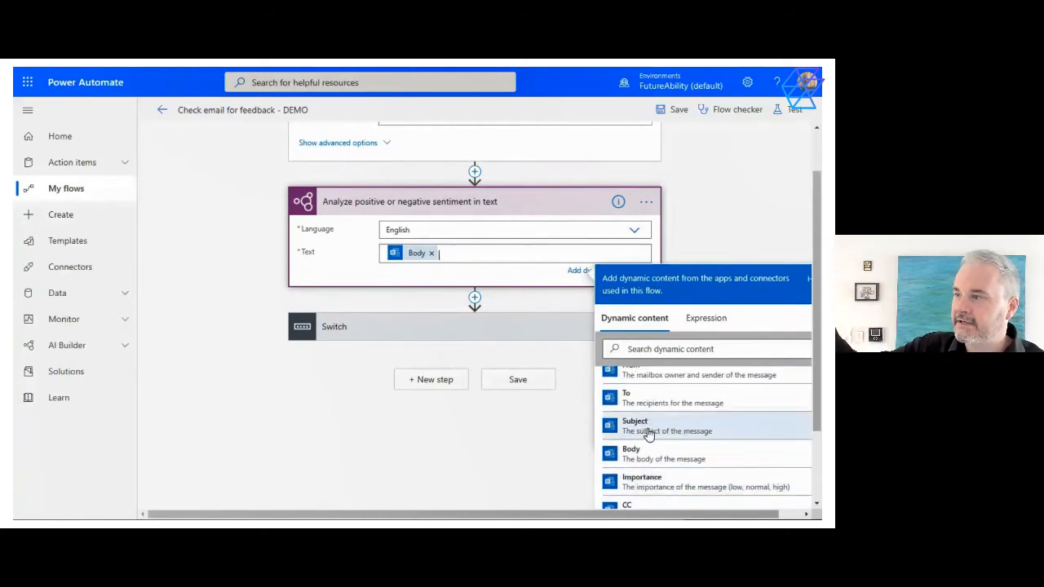
{"action": "scroll", "coordinate": [649, 434], "scroll_direction": "down", "scroll_amount": 1}
{"action": "scroll", "coordinate": [628, 433], "scroll_direction": "down", "scroll_amount": 3}
{"action": "scroll", "coordinate": [636, 457], "scroll_direction": "up", "scroll_amount": 1}
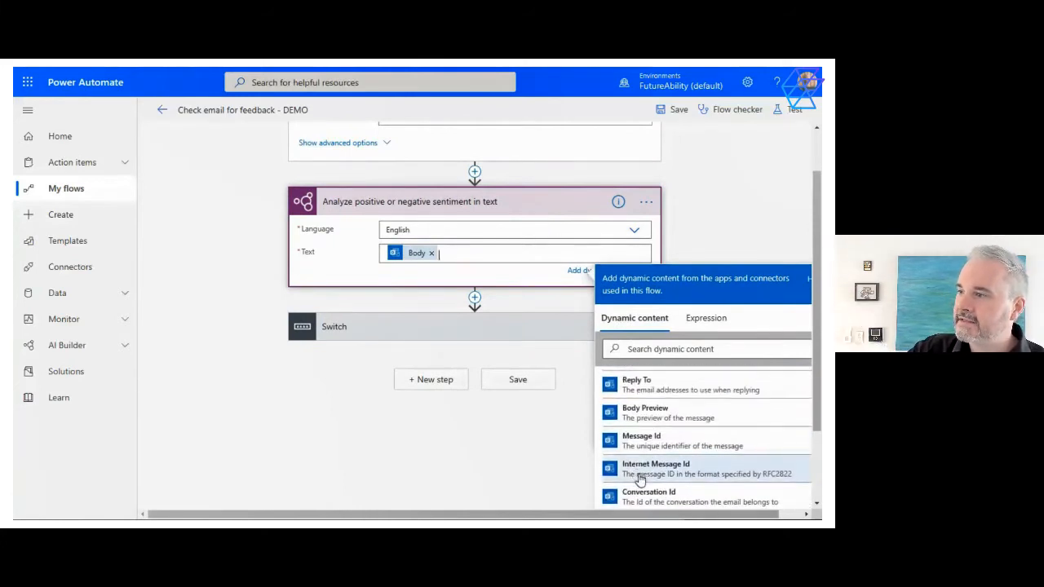
{"action": "left_click", "coordinate": [448, 425]}
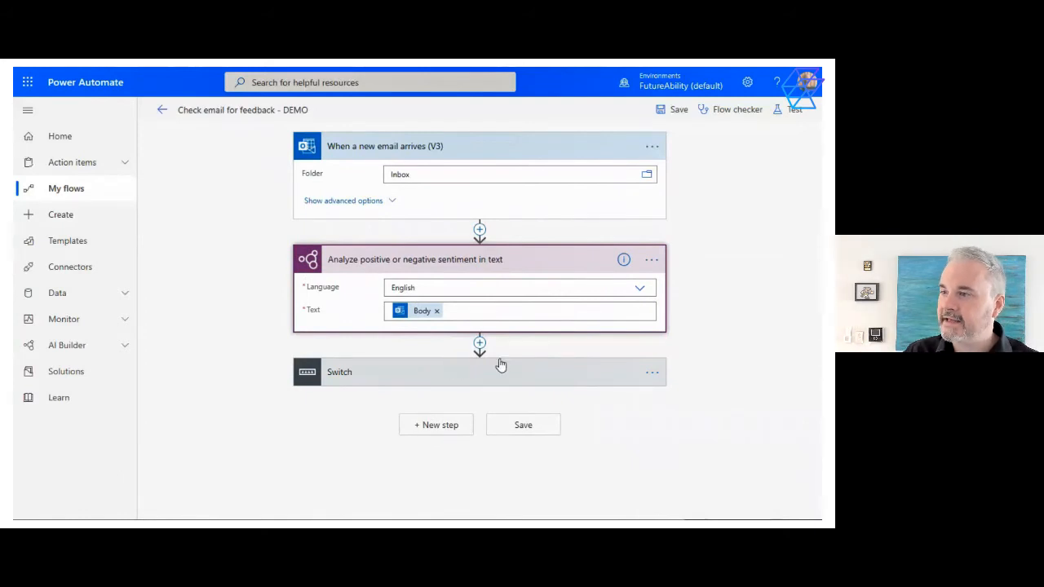
Expand the Switch action and examine its On input and the dynamic content available from the sentiment analysis and email trigger
{"action": "left_click", "coordinate": [556, 372]}
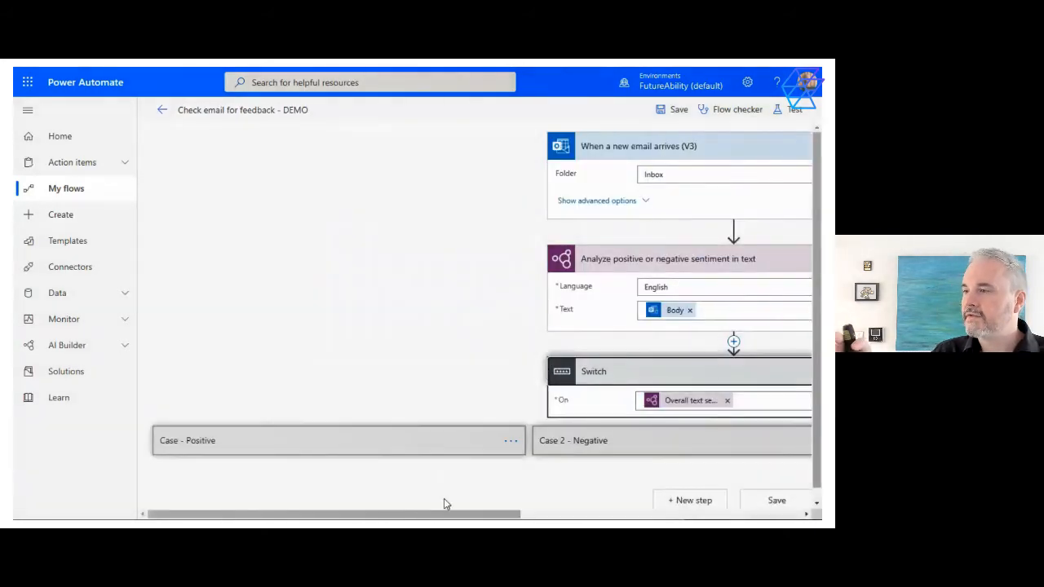
{"action": "left_click_drag", "start_coordinate": [449, 514], "coordinate": [560, 514]}
{"action": "left_click", "coordinate": [574, 399]}
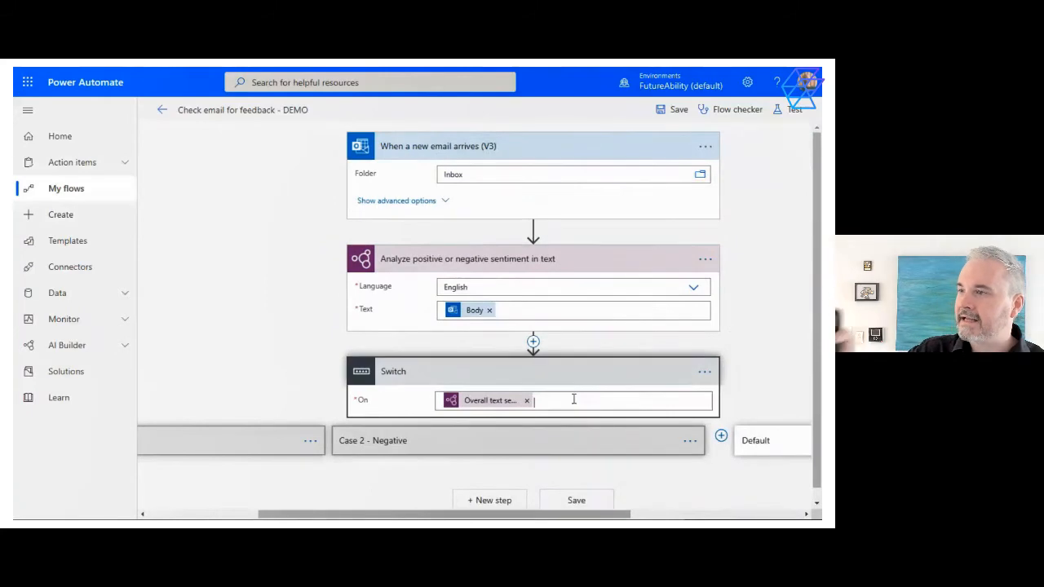
{"action": "scroll", "coordinate": [636, 412], "scroll_direction": "down", "scroll_amount": 10}
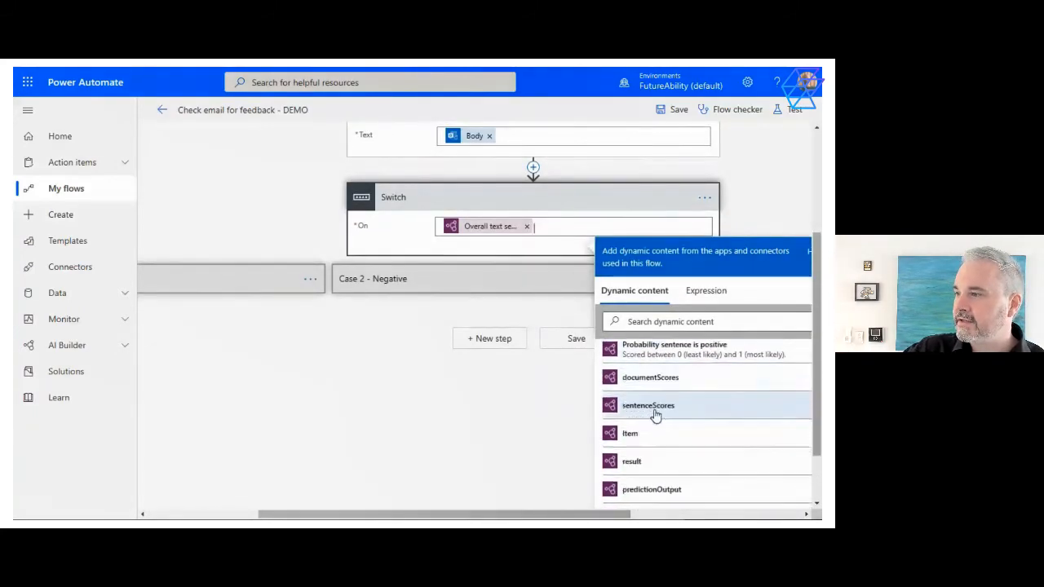
{"action": "scroll", "coordinate": [653, 416], "scroll_direction": "up", "scroll_amount": 5}
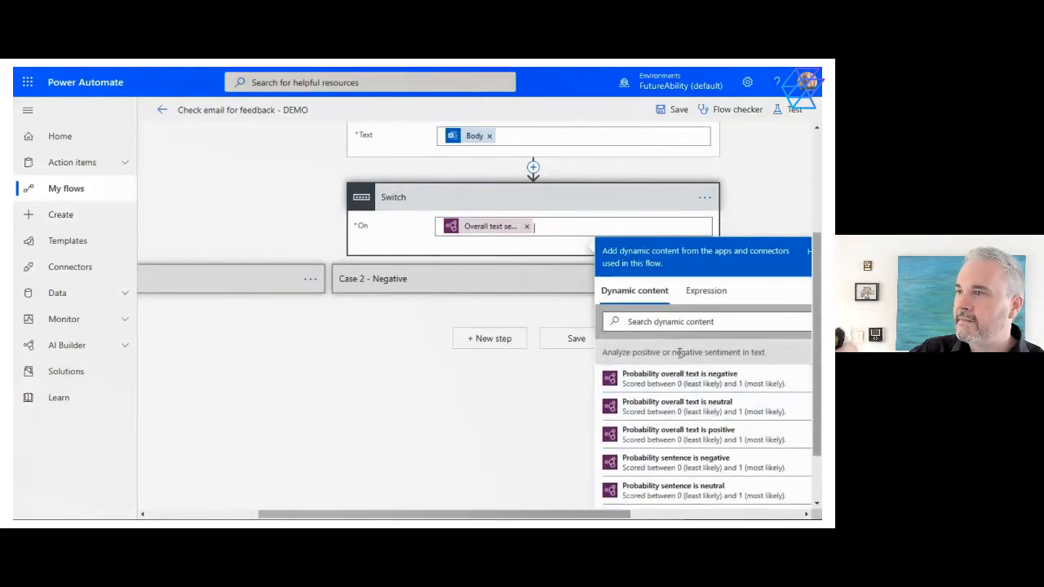
{"action": "left_click_drag", "start_coordinate": [626, 352], "coordinate": [746, 353]}
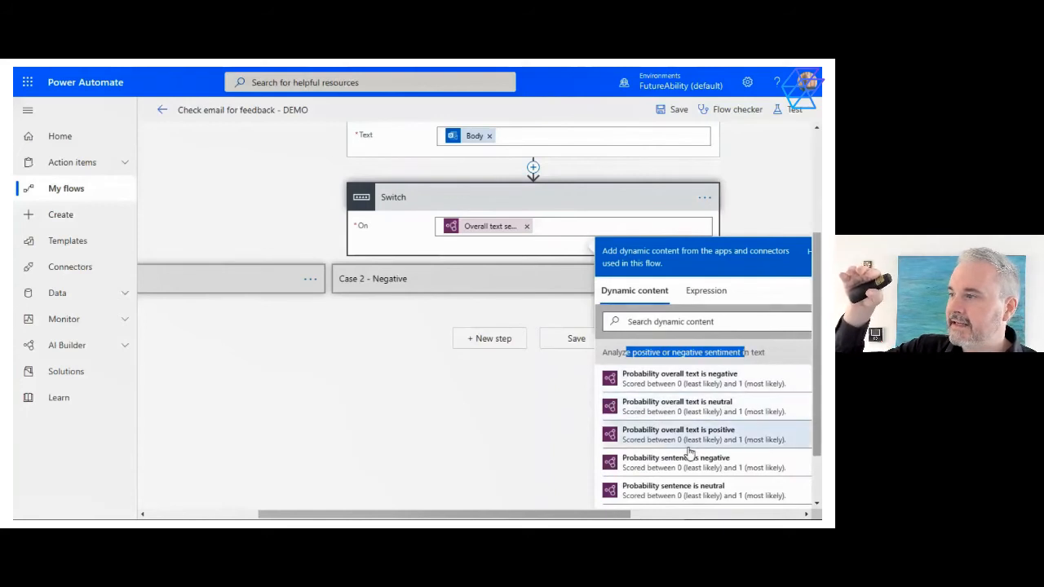
{"action": "scroll", "coordinate": [690, 451], "scroll_direction": "down", "scroll_amount": 5}
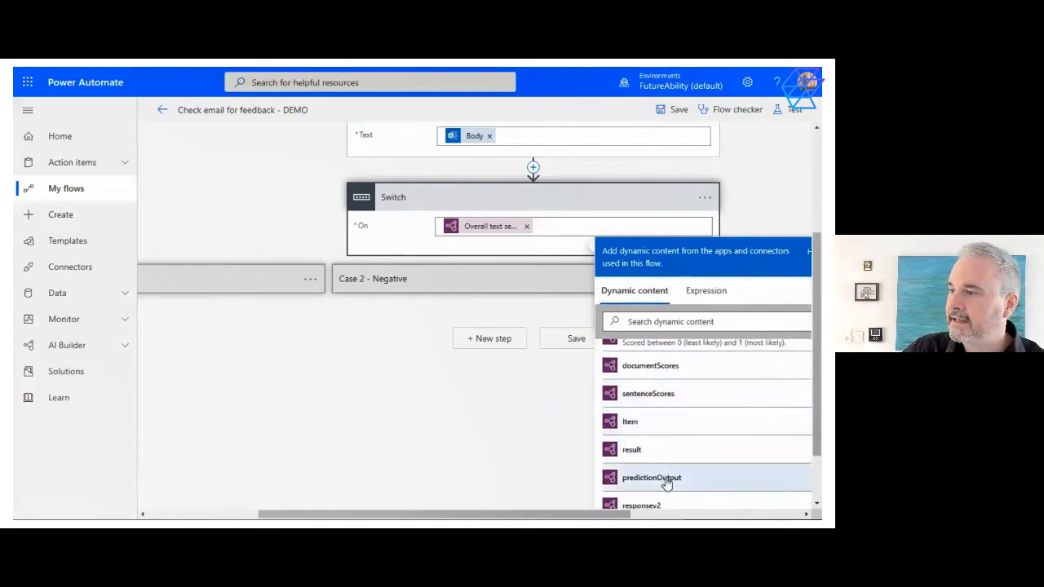
{"action": "scroll", "coordinate": [667, 483], "scroll_direction": "down", "scroll_amount": 5}
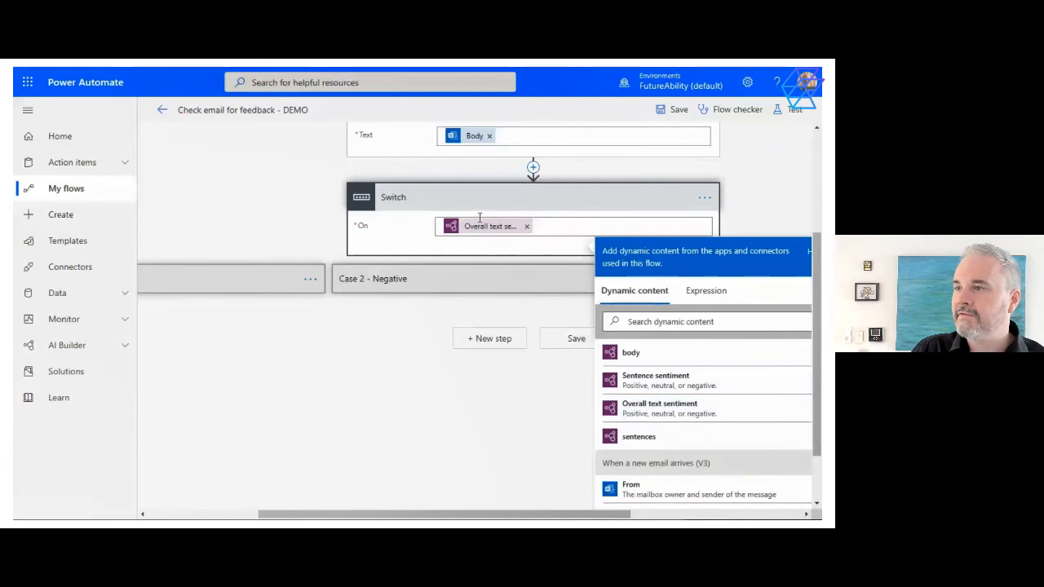
{"action": "scroll", "coordinate": [646, 485], "scroll_direction": "down", "scroll_amount": 3}
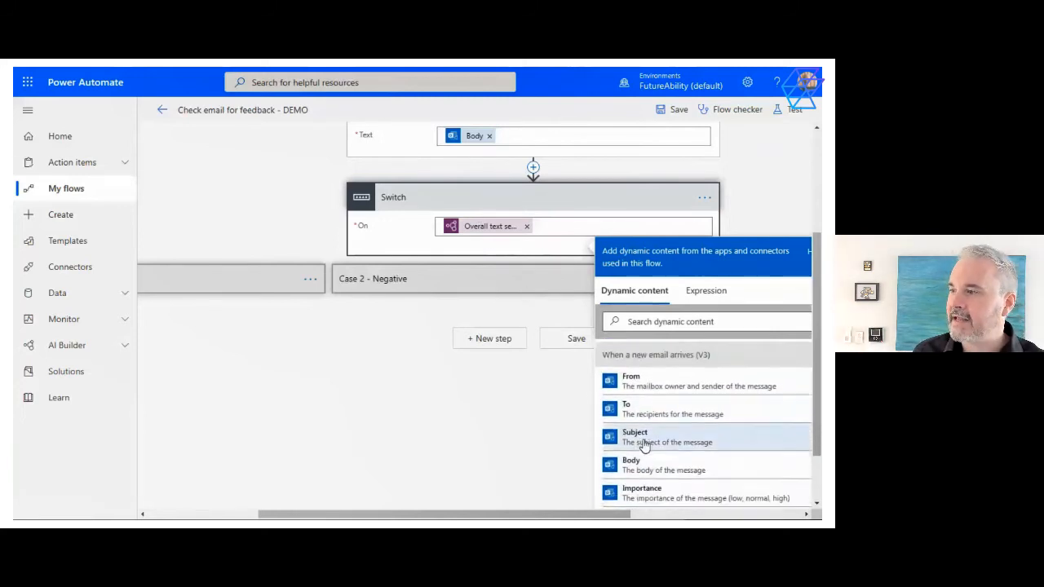
{"action": "left_click", "coordinate": [478, 438]}
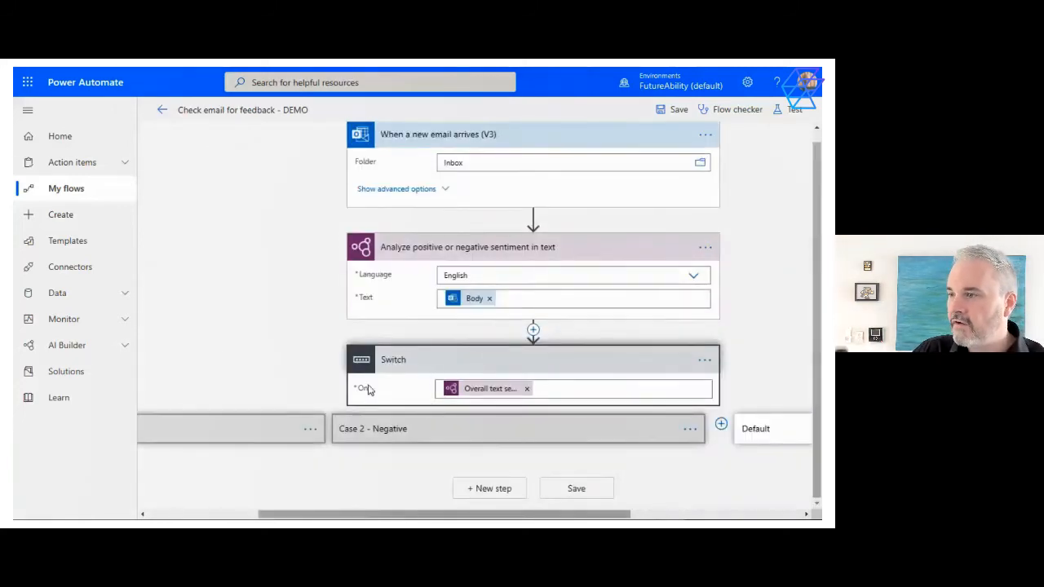
Expand the Positive case and review the team, channel and message of its Post a message (V3) action
{"action": "left_click_drag", "start_coordinate": [302, 514], "coordinate": [204, 513]}
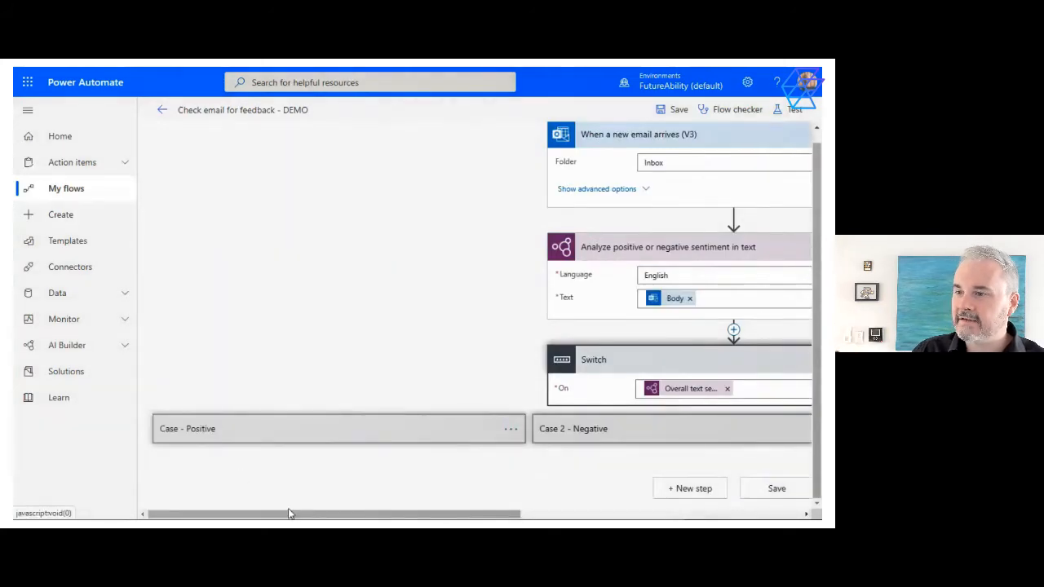
{"action": "left_click", "coordinate": [269, 429]}
{"action": "left_click", "coordinate": [221, 354]}
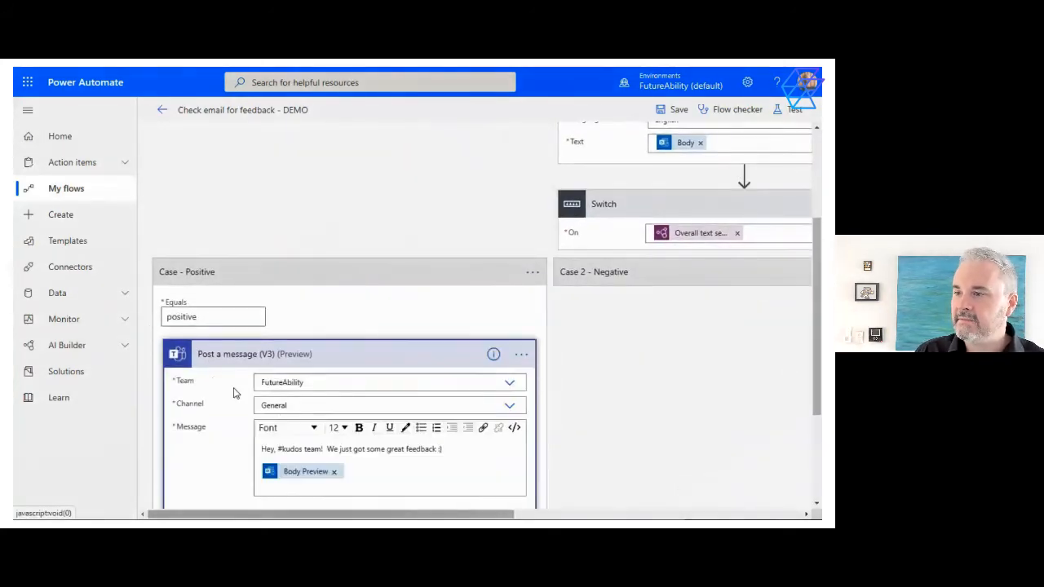
{"action": "scroll", "coordinate": [297, 441], "scroll_direction": "down", "scroll_amount": 1}
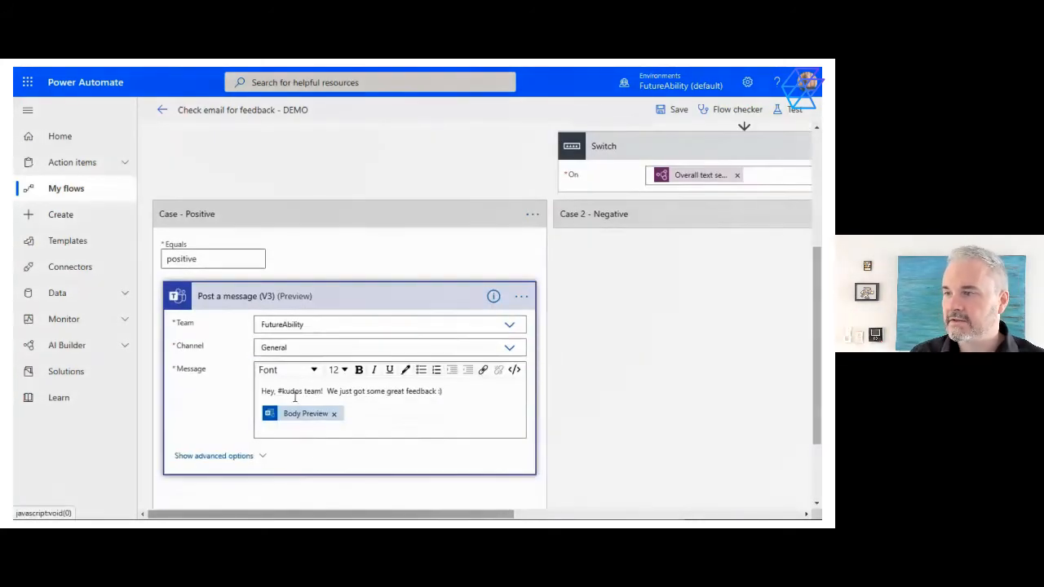
Expand the Negative case and review the message ID and body of its Reply to email (V3) action
{"action": "left_click", "coordinate": [585, 219]}
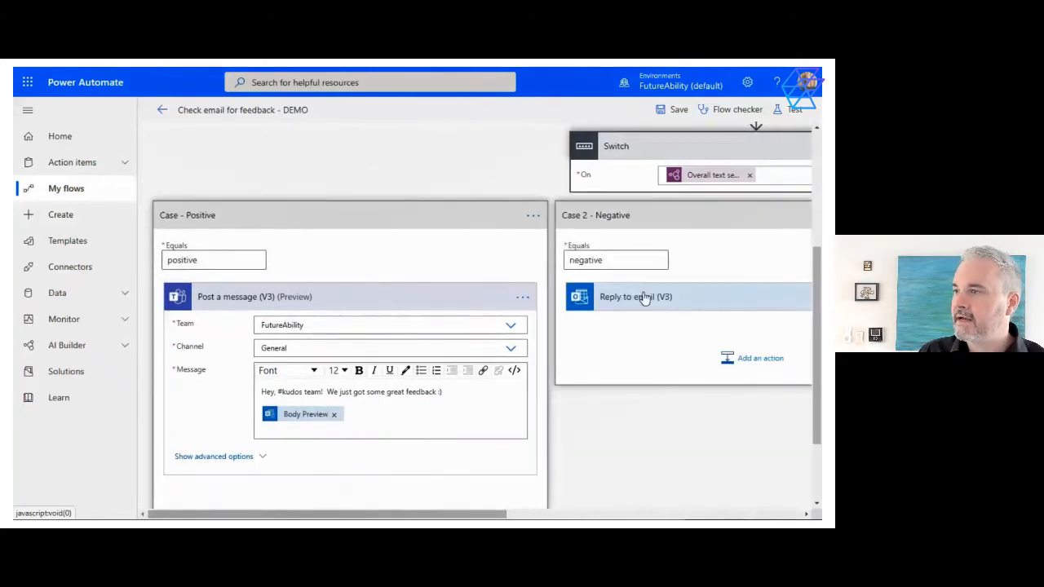
{"action": "left_click", "coordinate": [644, 298]}
{"action": "left_click_drag", "start_coordinate": [471, 512], "coordinate": [586, 513]}
{"action": "scroll", "coordinate": [585, 383], "scroll_direction": "down", "scroll_amount": 1}
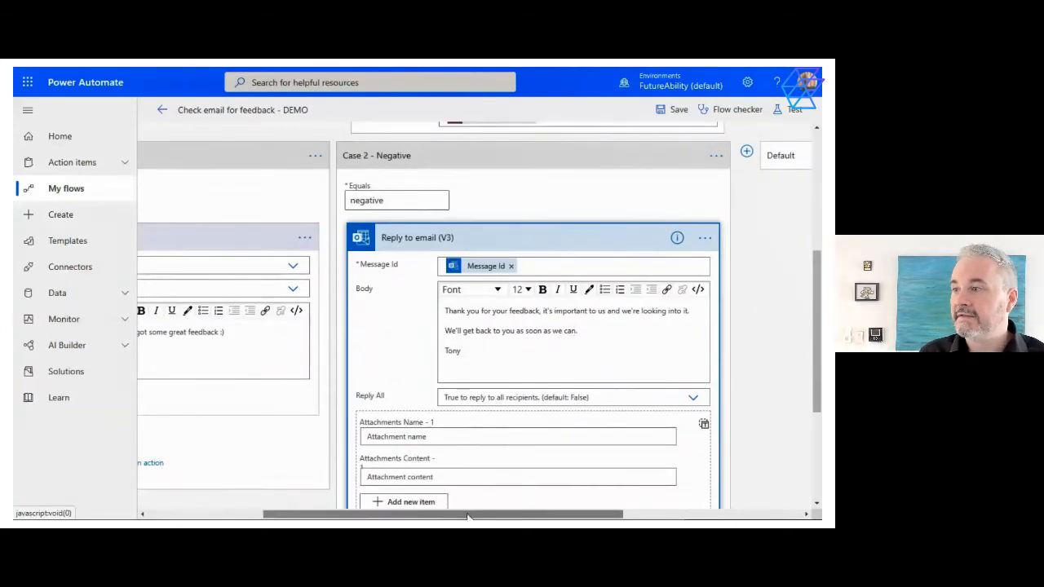
Start a new action below the Teams message in the Positive case and browse the connector categories, ending on Standard
{"action": "left_click_drag", "start_coordinate": [471, 516], "coordinate": [347, 516]}
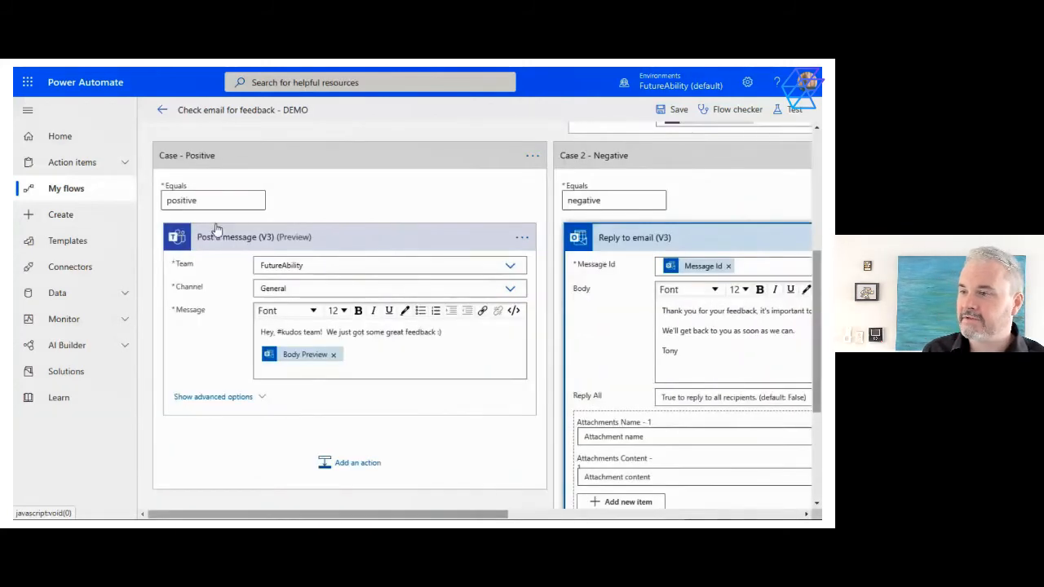
{"action": "left_click", "coordinate": [355, 463]}
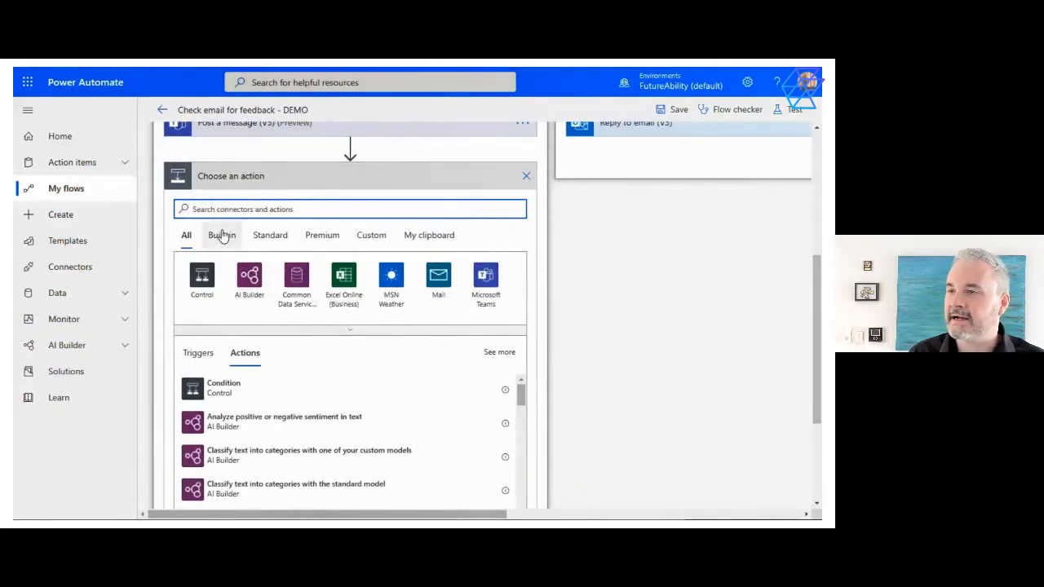
{"action": "left_click", "coordinate": [222, 234]}
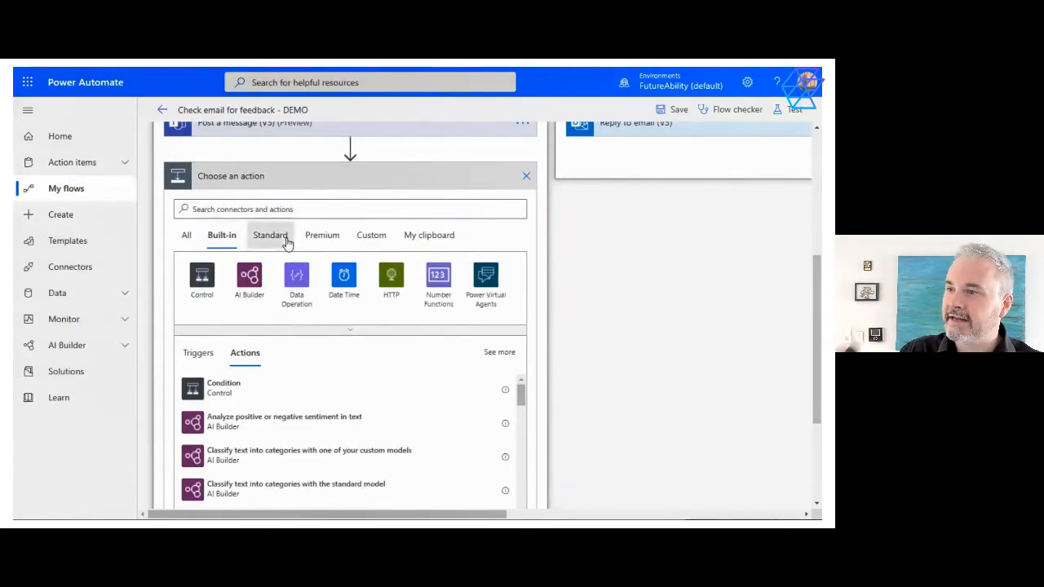
{"action": "left_click", "coordinate": [286, 239]}
{"action": "left_click", "coordinate": [319, 235]}
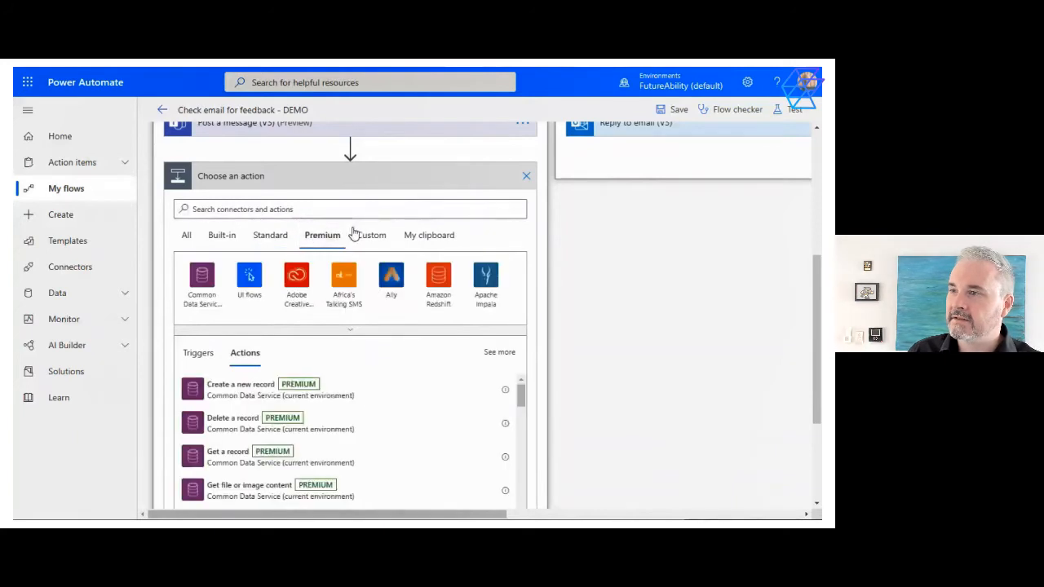
{"action": "left_click", "coordinate": [367, 235]}
{"action": "left_click", "coordinate": [415, 238]}
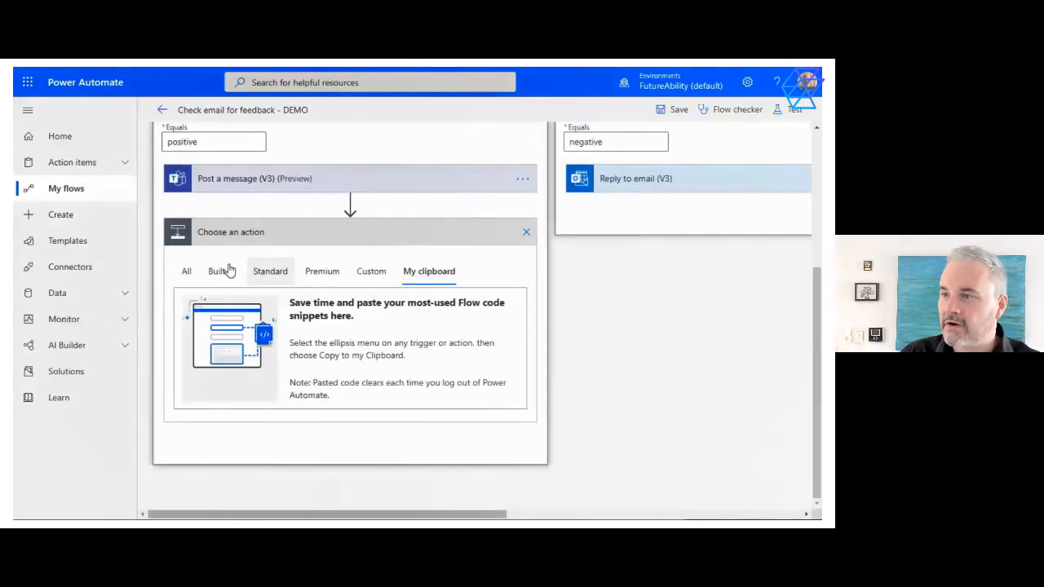
{"action": "left_click", "coordinate": [188, 276]}
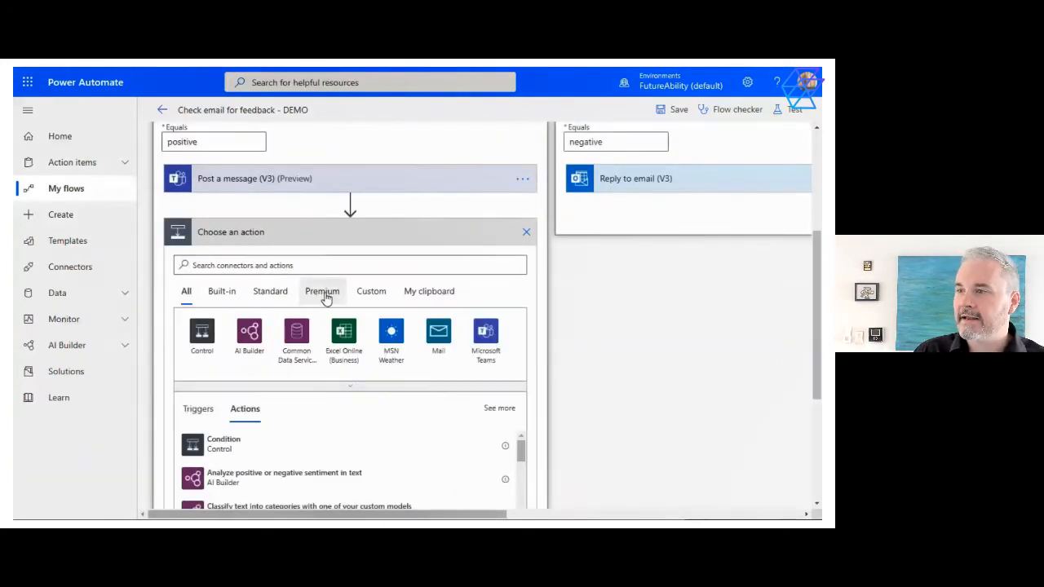
{"action": "left_click", "coordinate": [368, 296]}
{"action": "left_click", "coordinate": [322, 295]}
{"action": "left_click", "coordinate": [270, 297]}
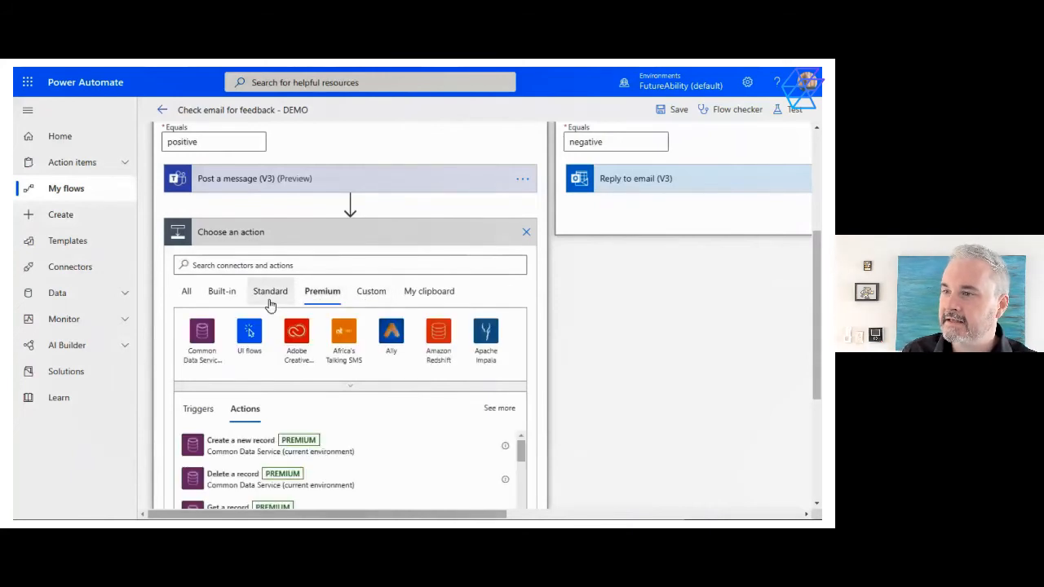
Browse the Office 365 Outlook actions and add Reply to email (V3) to the Positive case
{"action": "left_click", "coordinate": [392, 335]}
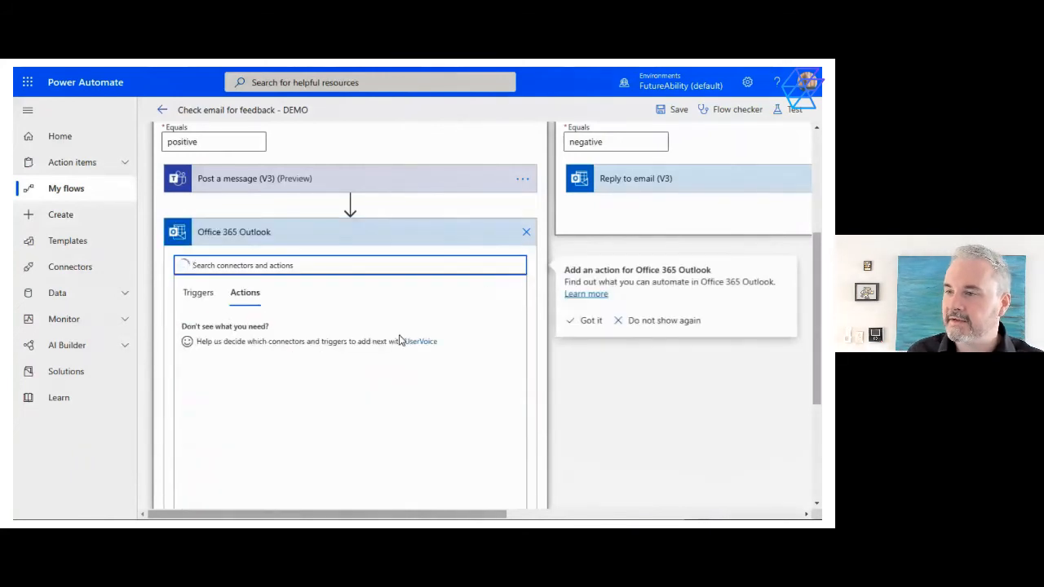
{"action": "scroll", "coordinate": [267, 384], "scroll_direction": "down", "scroll_amount": 5}
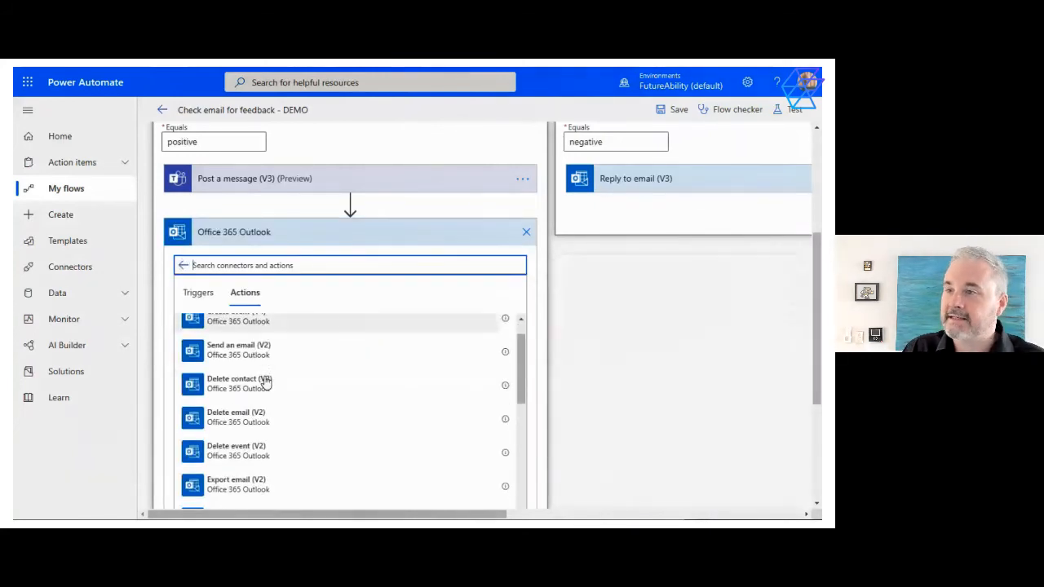
{"action": "scroll", "coordinate": [271, 394], "scroll_direction": "down", "scroll_amount": 5}
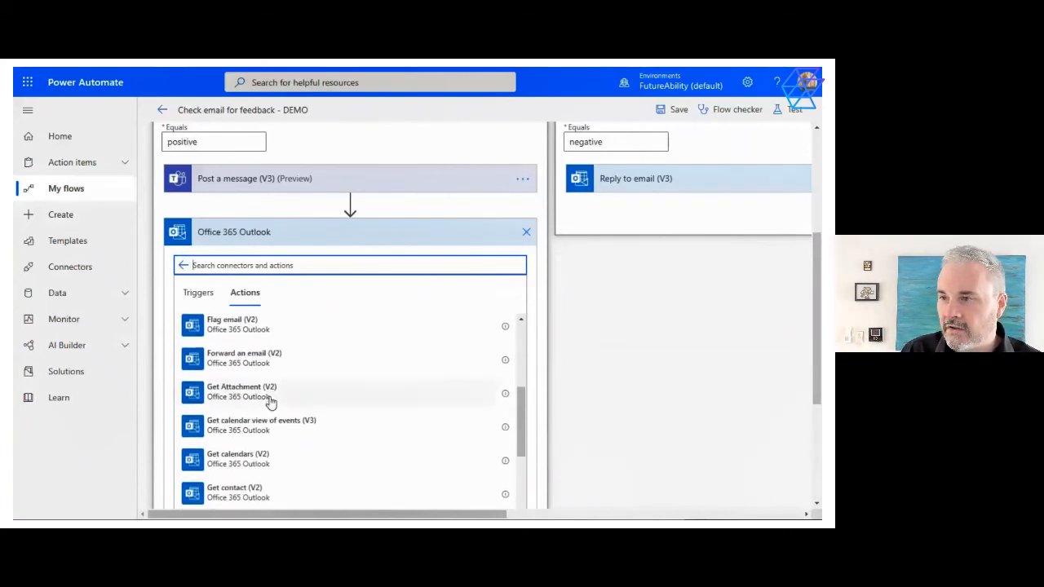
{"action": "scroll", "coordinate": [272, 399], "scroll_direction": "down", "scroll_amount": 4}
{"action": "scroll", "coordinate": [272, 403], "scroll_direction": "down", "scroll_amount": 10}
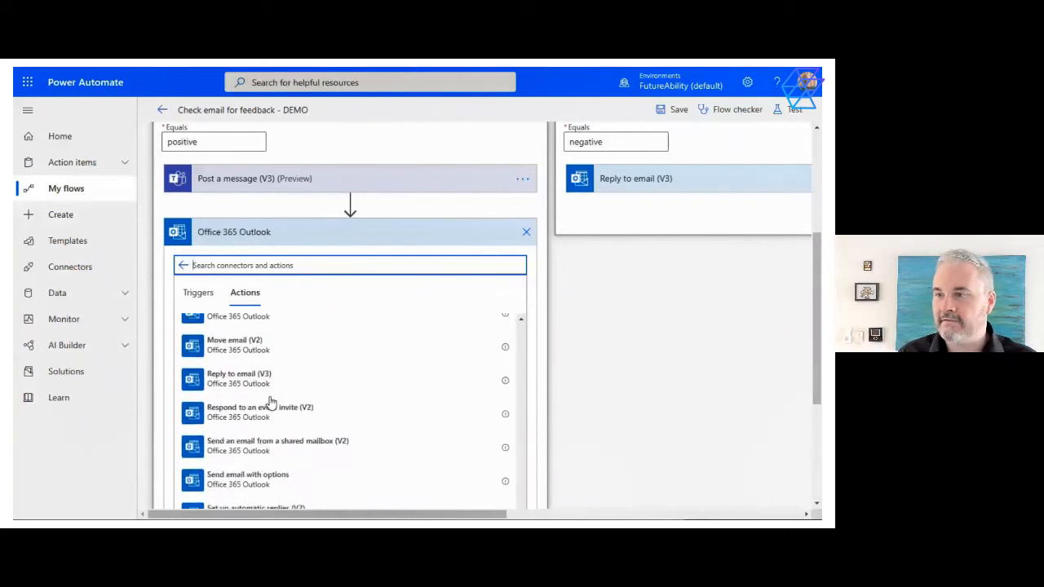
{"action": "scroll", "coordinate": [272, 403], "scroll_direction": "down", "scroll_amount": 1}
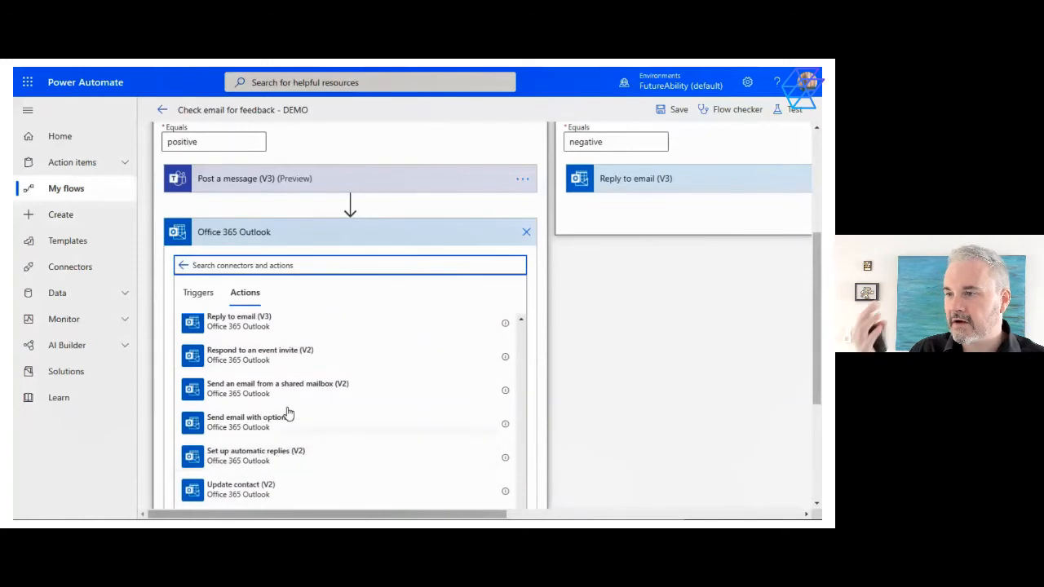
{"action": "scroll", "coordinate": [272, 441], "scroll_direction": "down", "scroll_amount": 3}
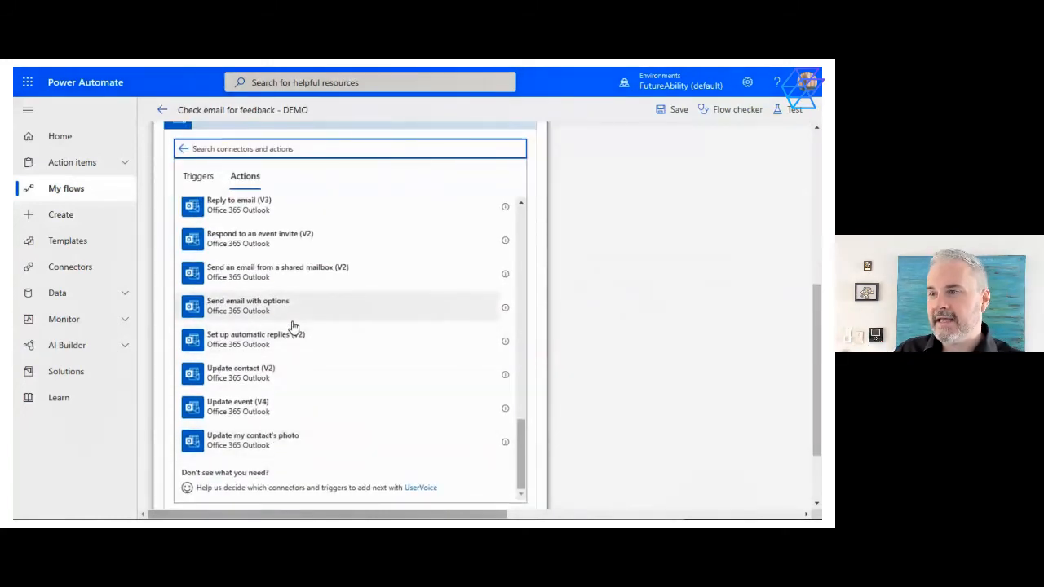
{"action": "scroll", "coordinate": [292, 326], "scroll_direction": "up", "scroll_amount": 2}
{"action": "left_click", "coordinate": [264, 296]}
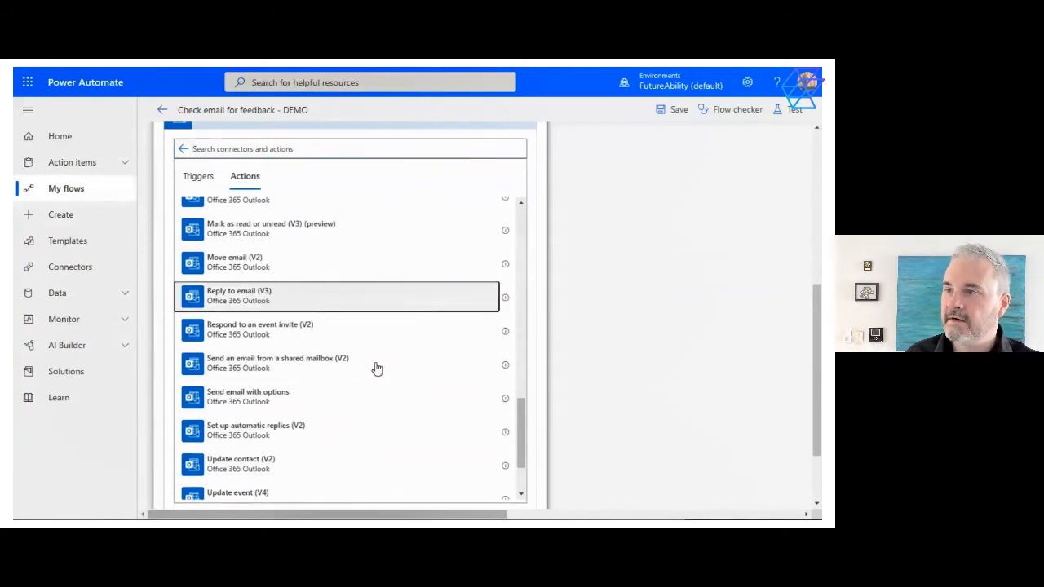
{"action": "scroll", "coordinate": [368, 326], "scroll_direction": "up", "scroll_amount": 2}
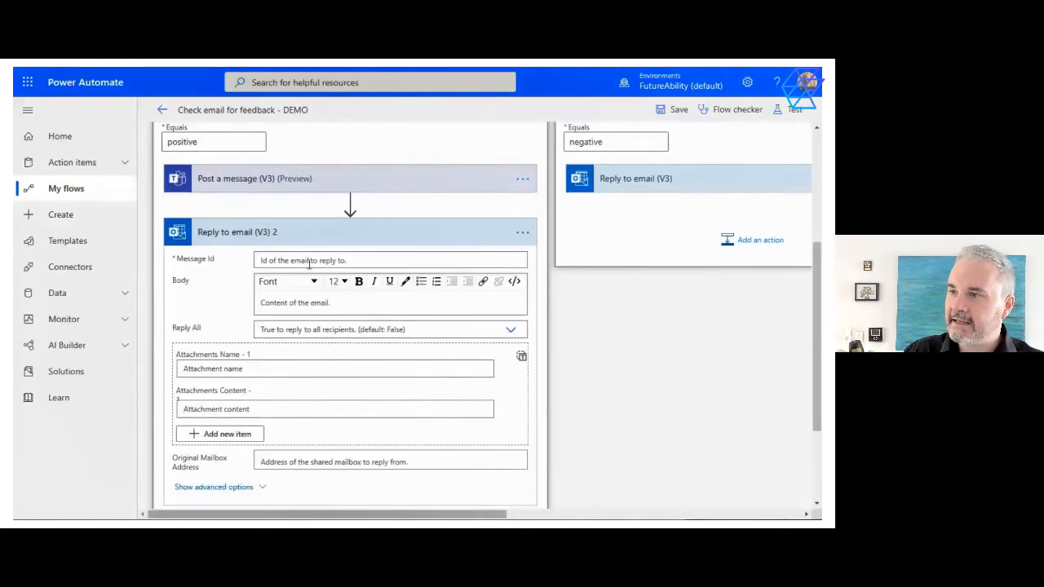
Set the new reply action's Message Id to the Message Id dynamic content from the new-email trigger
{"action": "left_click", "coordinate": [311, 260]}
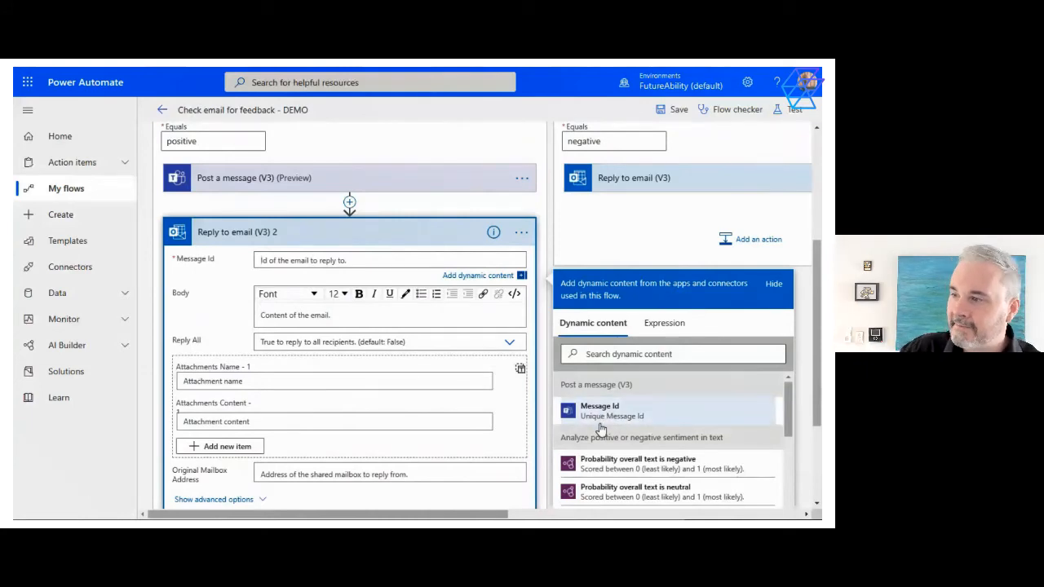
{"action": "scroll", "coordinate": [600, 430], "scroll_direction": "down", "scroll_amount": 10}
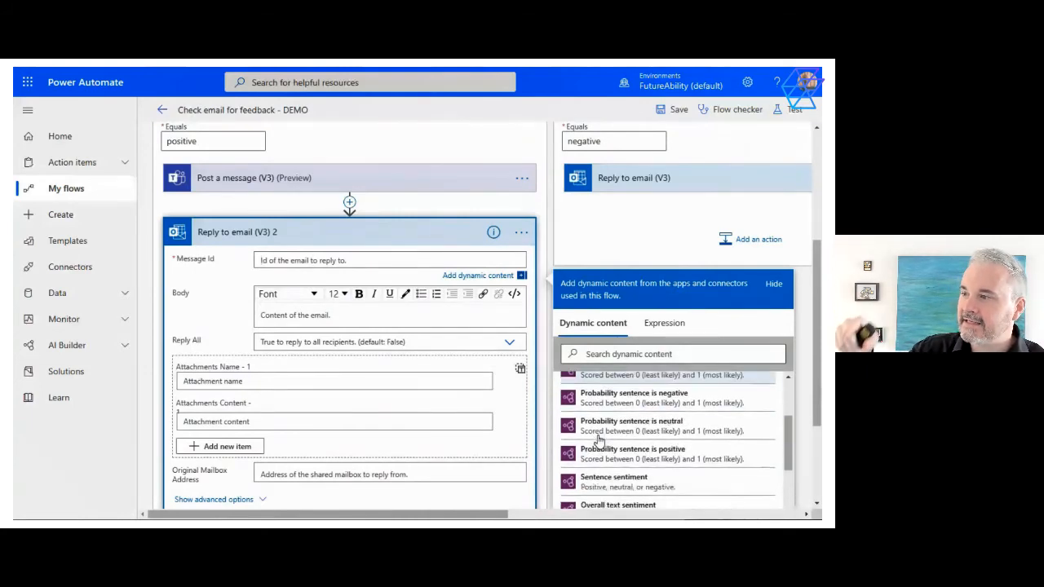
{"action": "scroll", "coordinate": [583, 438], "scroll_direction": "up", "scroll_amount": 1}
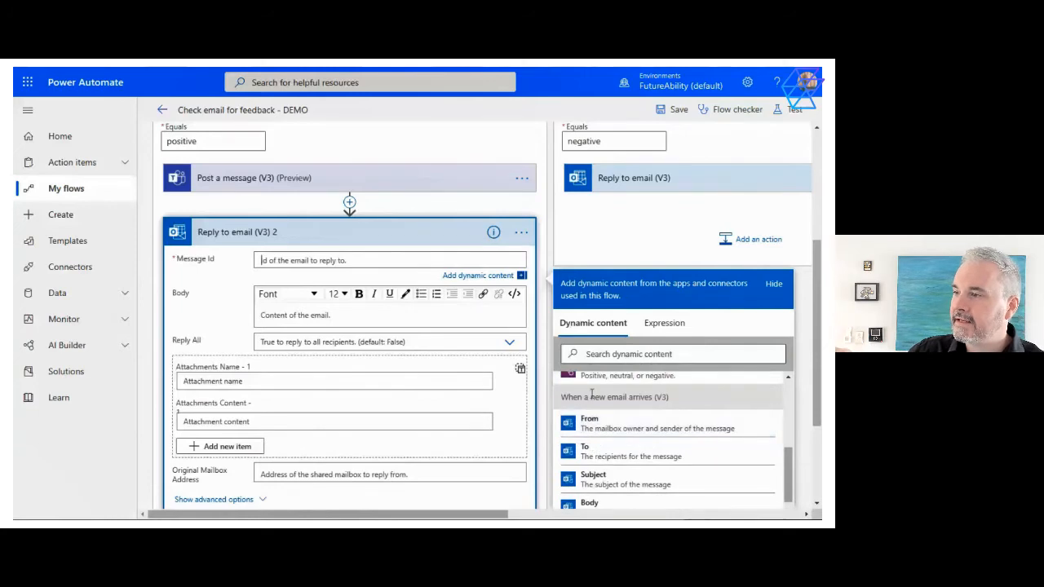
{"action": "scroll", "coordinate": [643, 435], "scroll_direction": "down", "scroll_amount": 2}
{"action": "scroll", "coordinate": [642, 433], "scroll_direction": "down", "scroll_amount": 5}
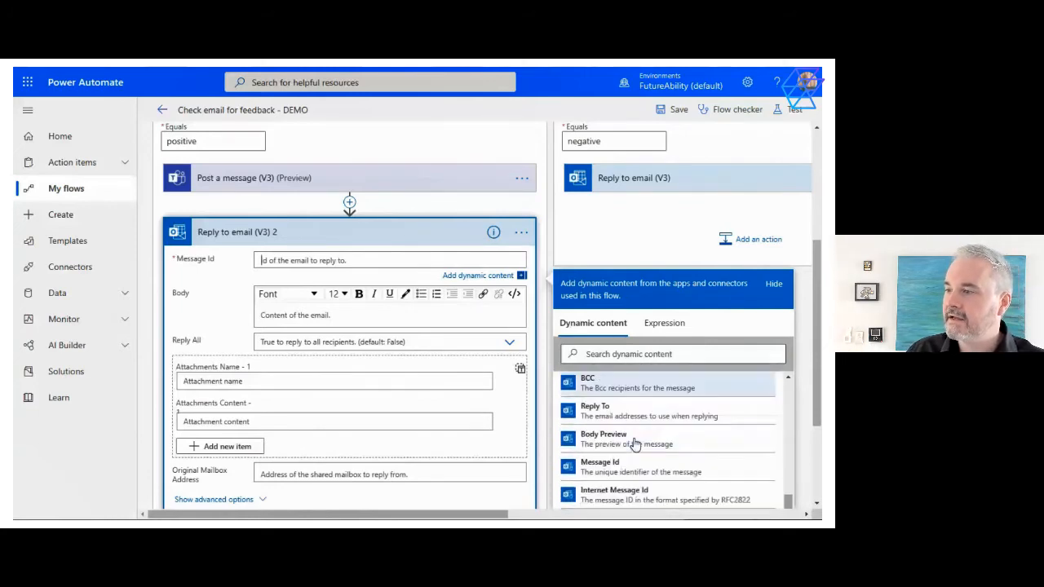
{"action": "left_click", "coordinate": [617, 421]}
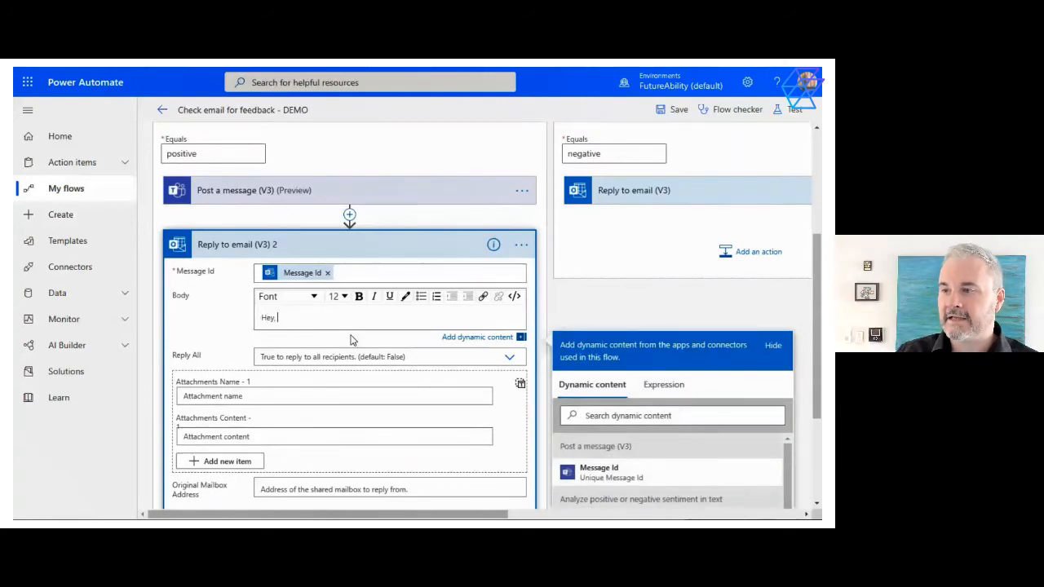
Write the reply body as "Hey, thanks for the cool feedback we've passed it onto the team." with the sender's first name on a new line
{"action": "key", "text": "BackSpace"}
{"action": "key", "text": "BackSpace"}
{"action": "key", "text": "BackSpace"}
{"action": "key", "text": "BackSpace"}
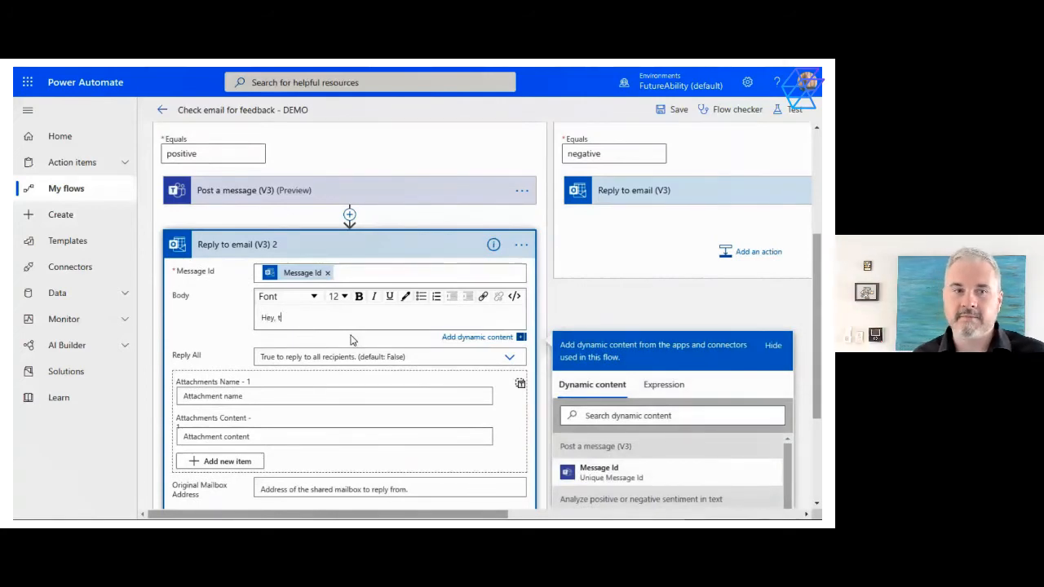
{"action": "type", "text": "hanks for the c"}
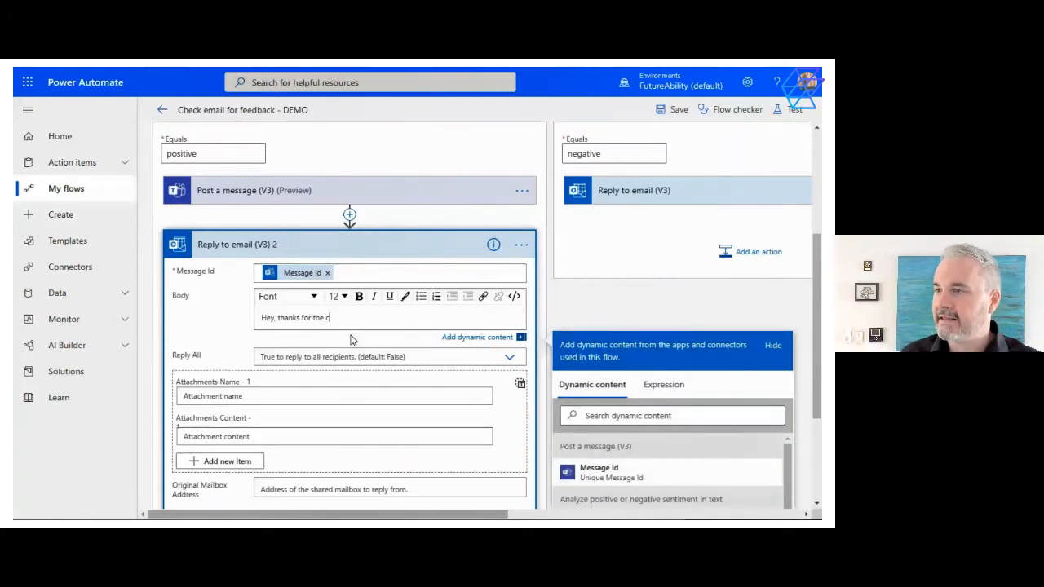
{"action": "type", "text": "ool feedback we"}
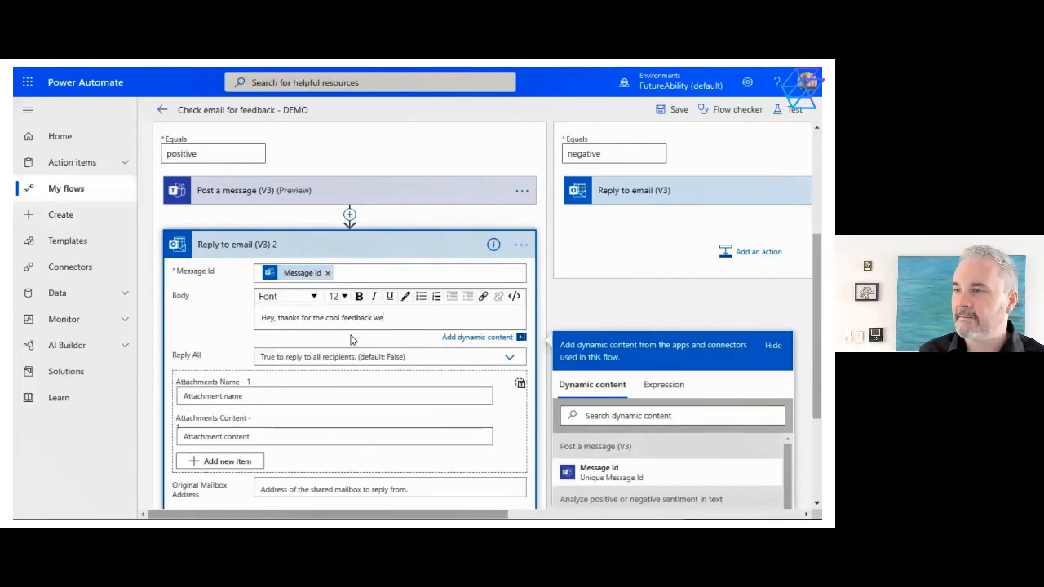
{"action": "type", "text": "'ve passed "}
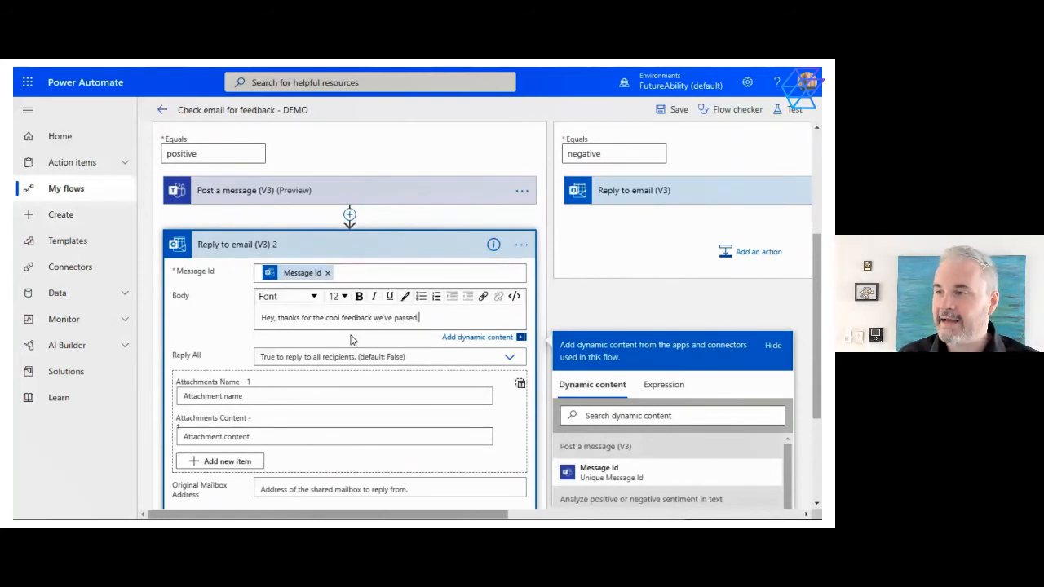
{"action": "type", "text": "it onto the"}
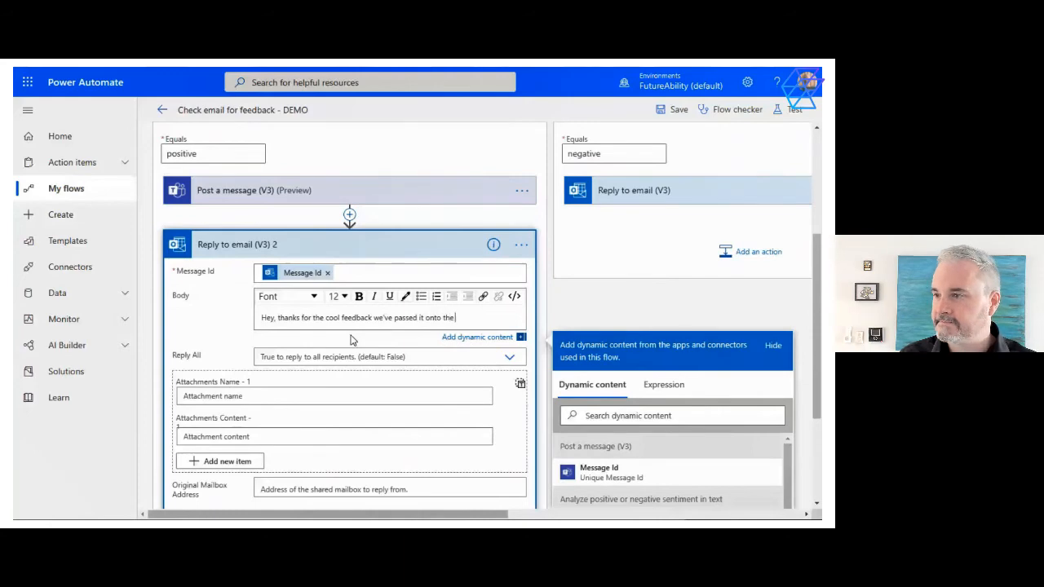
{"action": "type", "text": " team."}
{"action": "key", "text": "Return"}
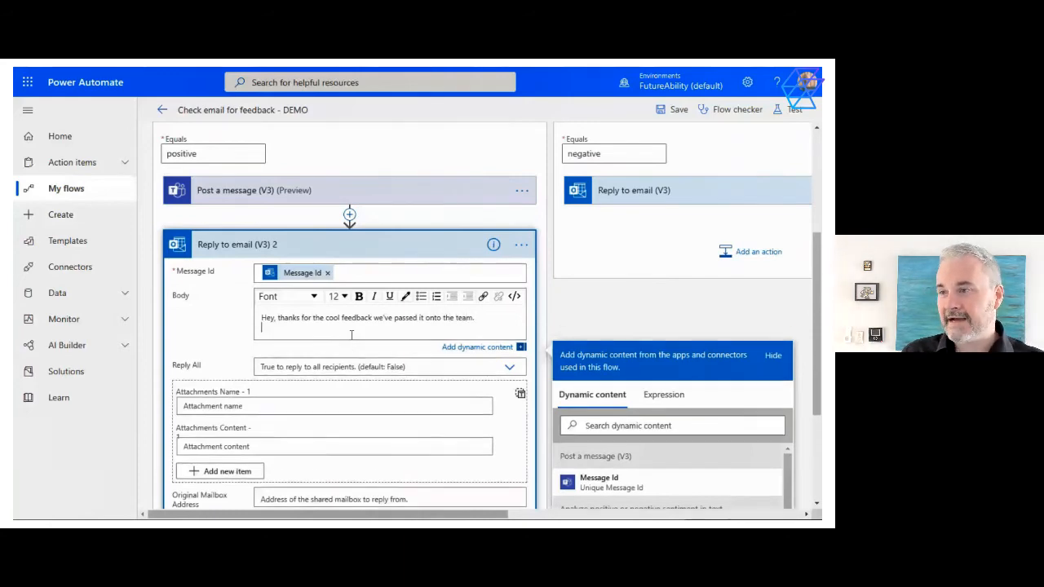
{"action": "type", "text": "Tony"}
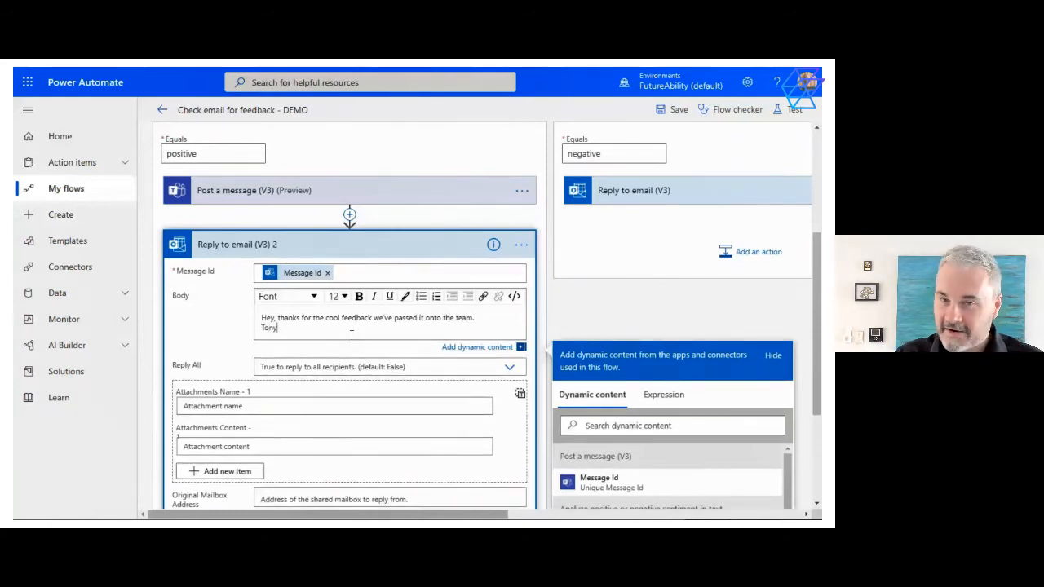
Collapse the Positive case's email reply action and rename it "Reply with a thank you"
{"action": "scroll", "coordinate": [186, 408], "scroll_direction": "down", "scroll_amount": 3}
{"action": "scroll", "coordinate": [285, 313], "scroll_direction": "up", "scroll_amount": 1}
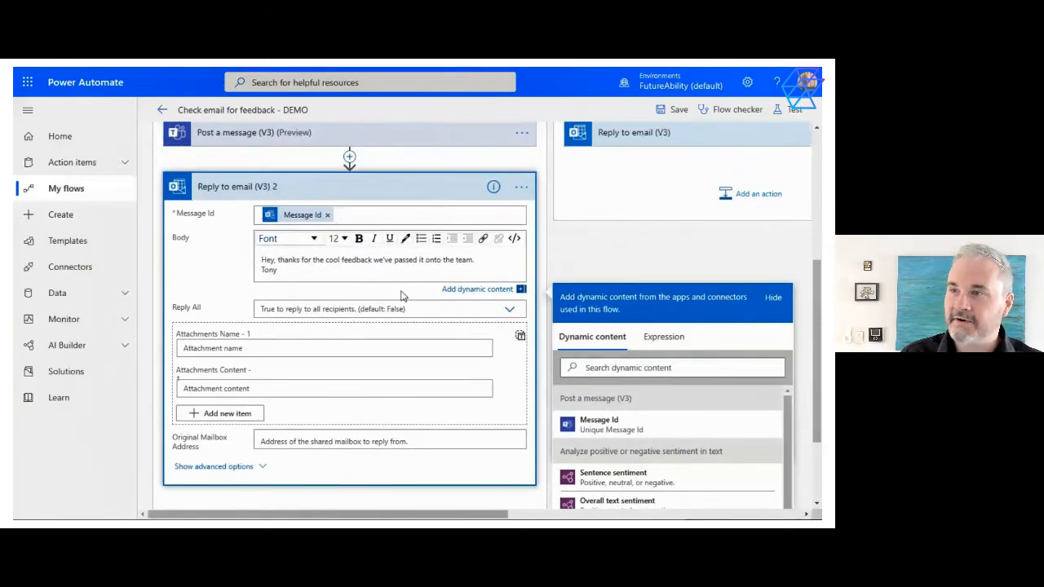
{"action": "scroll", "coordinate": [319, 503], "scroll_direction": "down", "scroll_amount": 2}
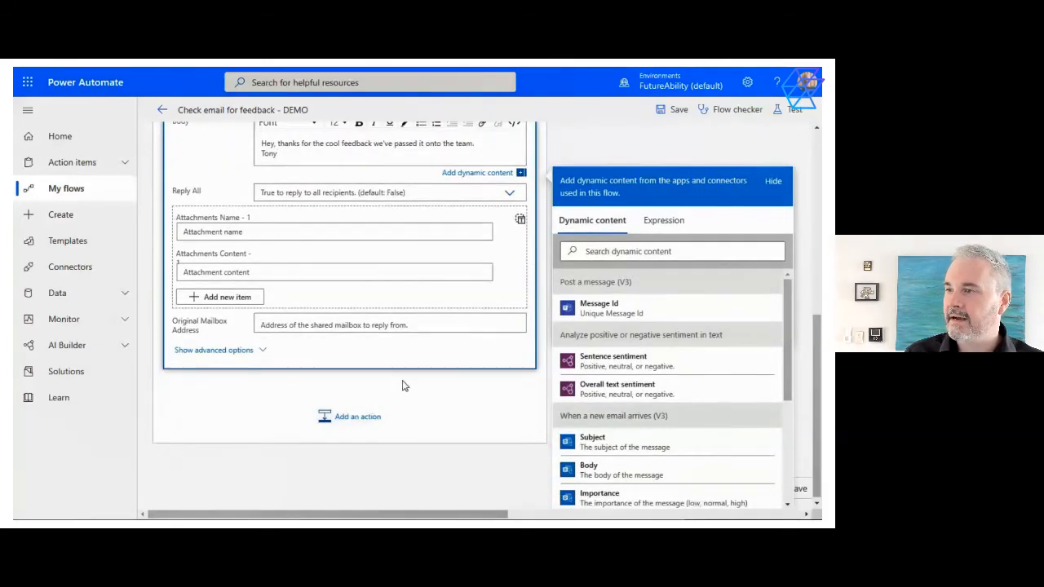
{"action": "scroll", "coordinate": [408, 384], "scroll_direction": "up", "scroll_amount": 2}
{"action": "left_click", "coordinate": [425, 208]}
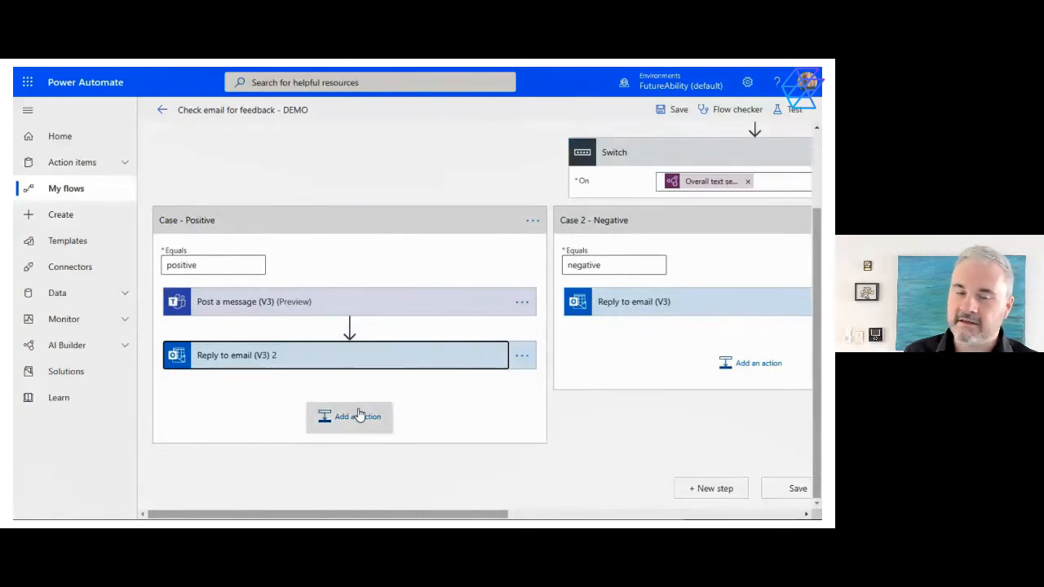
{"action": "left_click", "coordinate": [523, 360]}
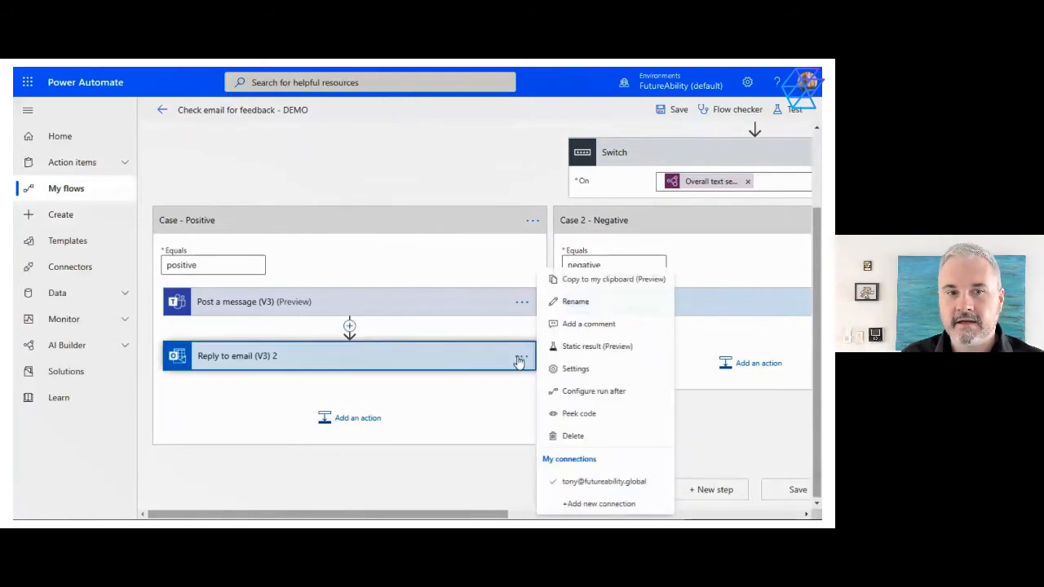
{"action": "left_click", "coordinate": [571, 300]}
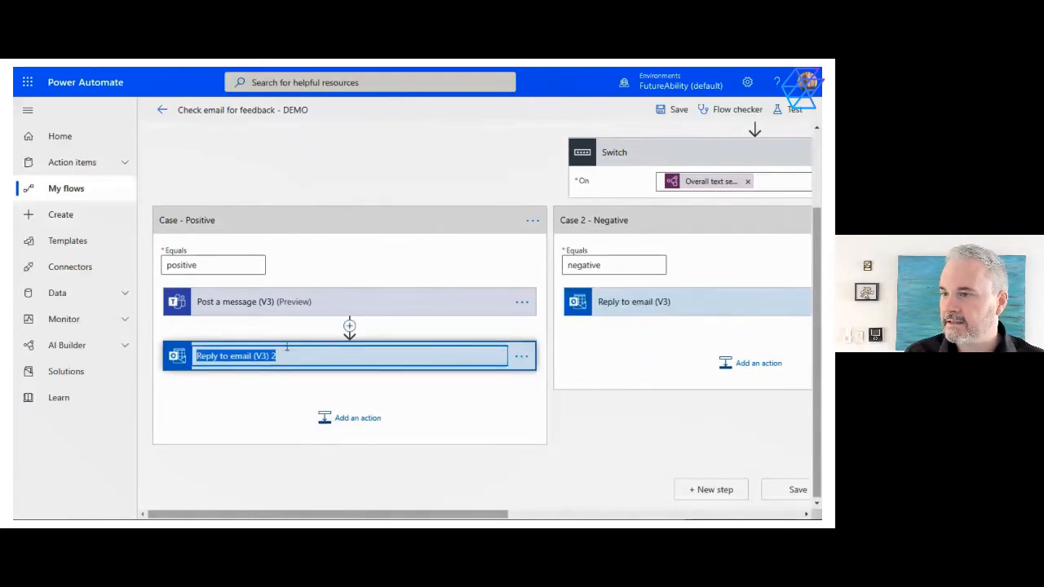
{"action": "type", "text": "Reply with a thank you"}
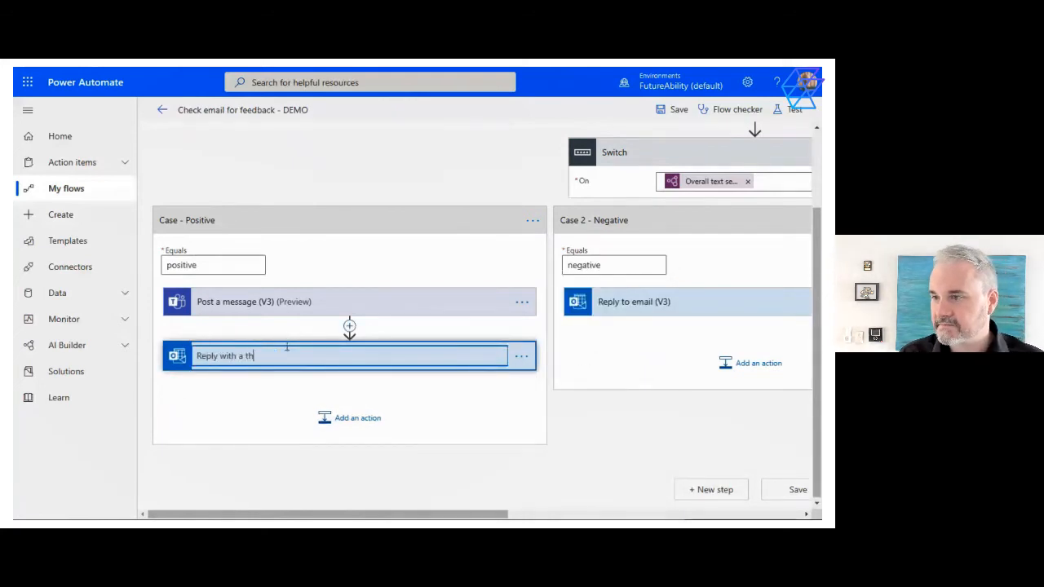
{"action": "key", "text": "Return"}
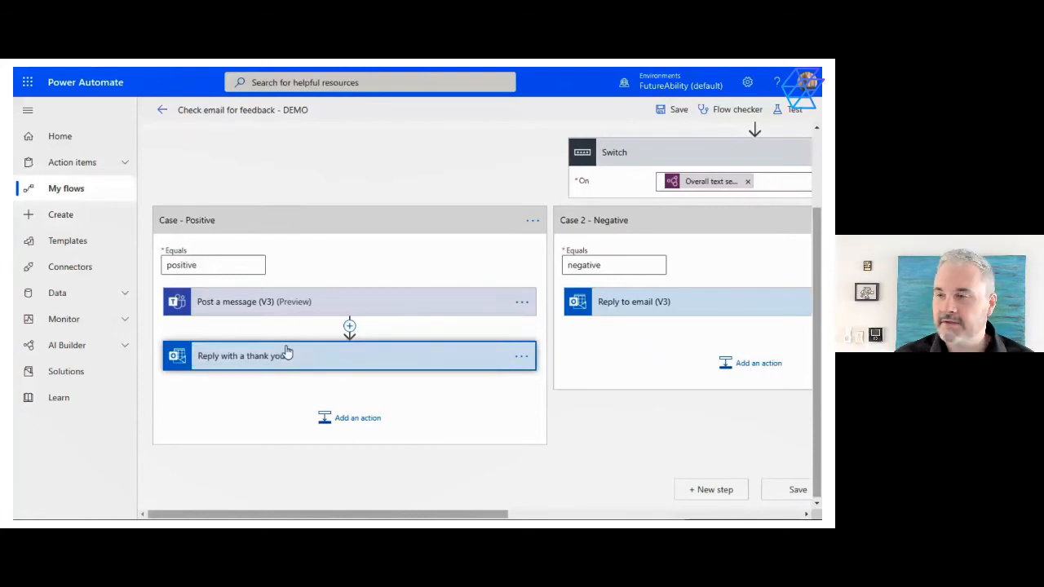
{"action": "left_click", "coordinate": [279, 458]}
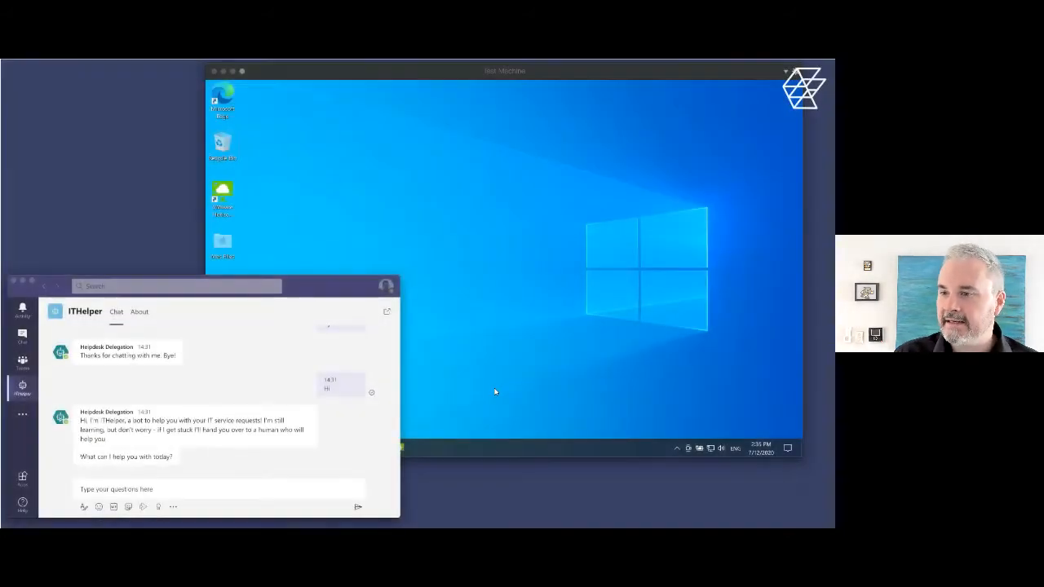
Play the Virtual Agent + RPA demo and request Email + Calendar Only sharing for the suggested account in the ITHelper chat
{"action": "mouse_move", "coordinate": [152, 445]}
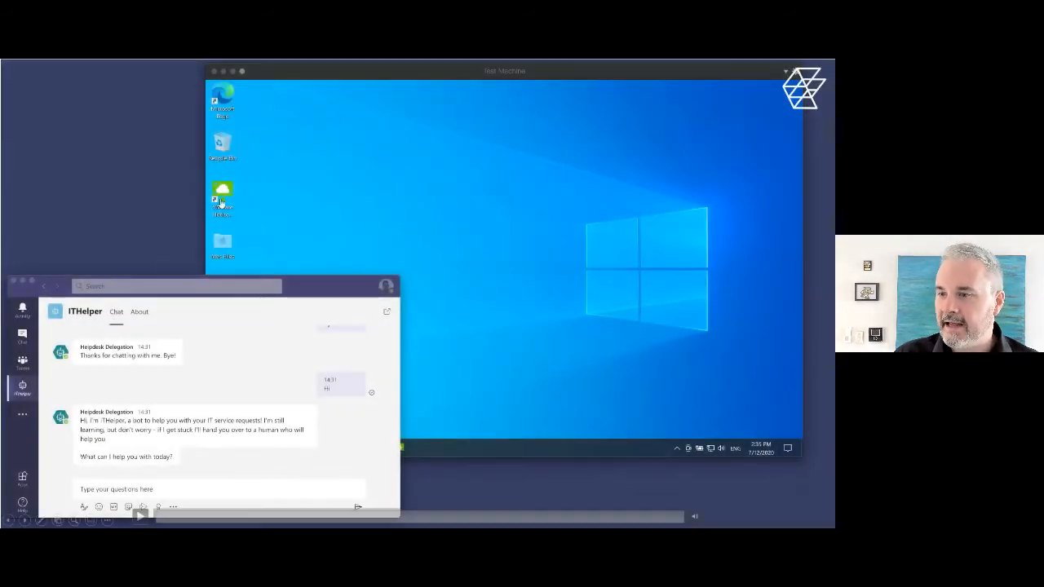
{"action": "left_click", "coordinate": [140, 515]}
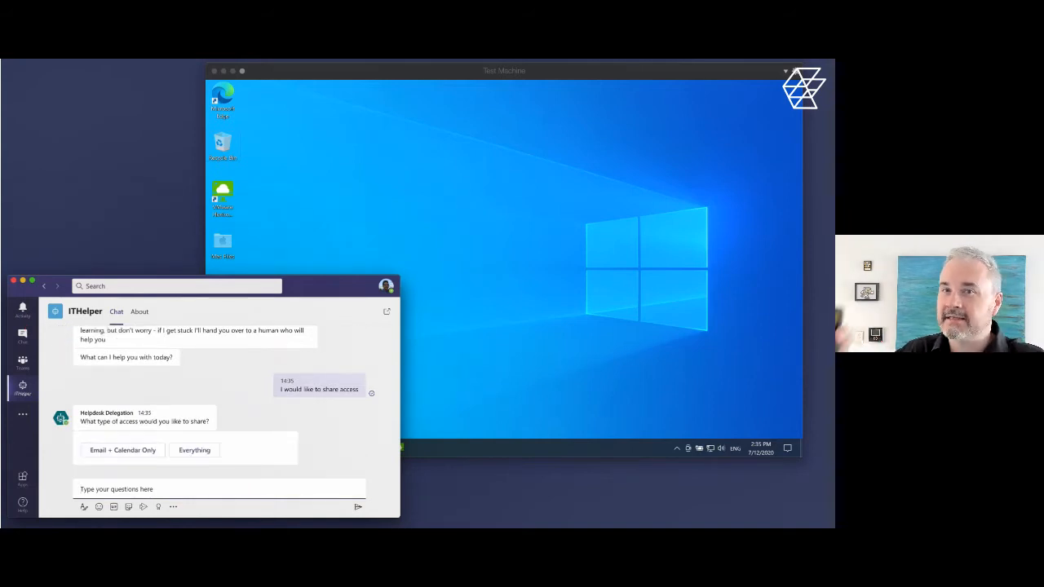
{"action": "left_click", "coordinate": [149, 451]}
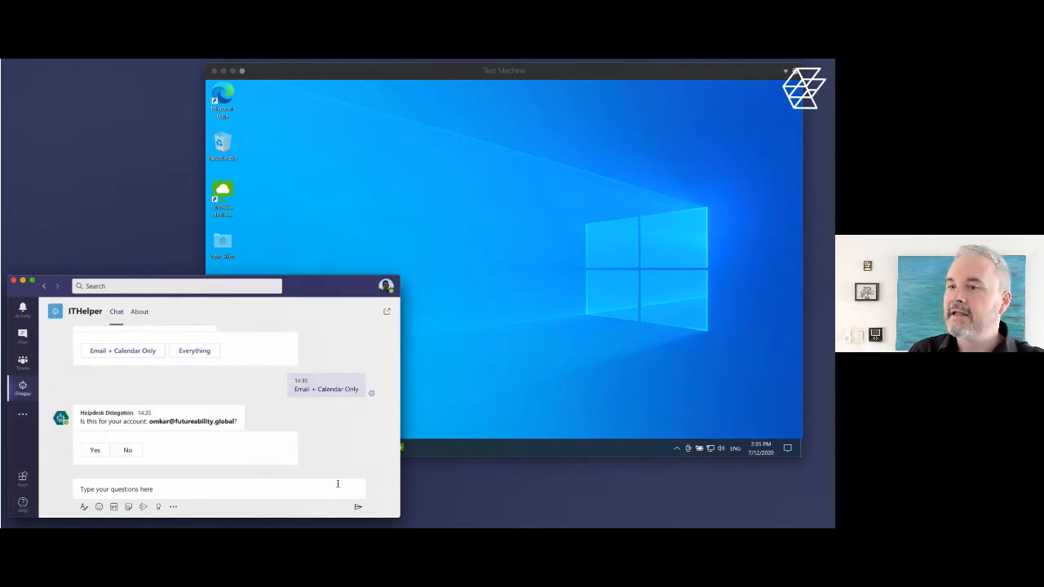
{"action": "left_click", "coordinate": [94, 450]}
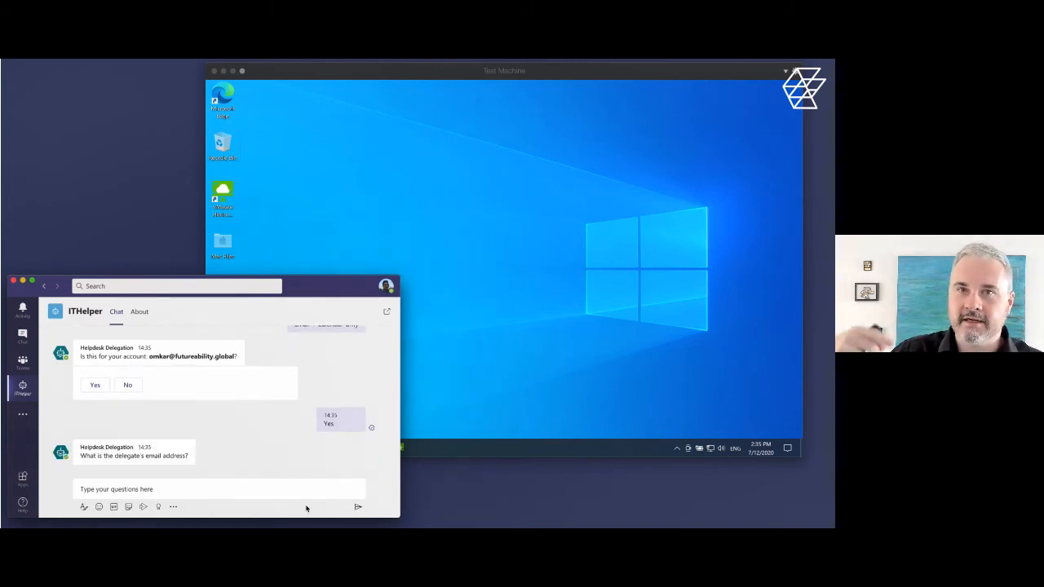
Answer the ITHelper bot's question with the delegate's email address and send it
{"action": "left_click", "coordinate": [301, 489]}
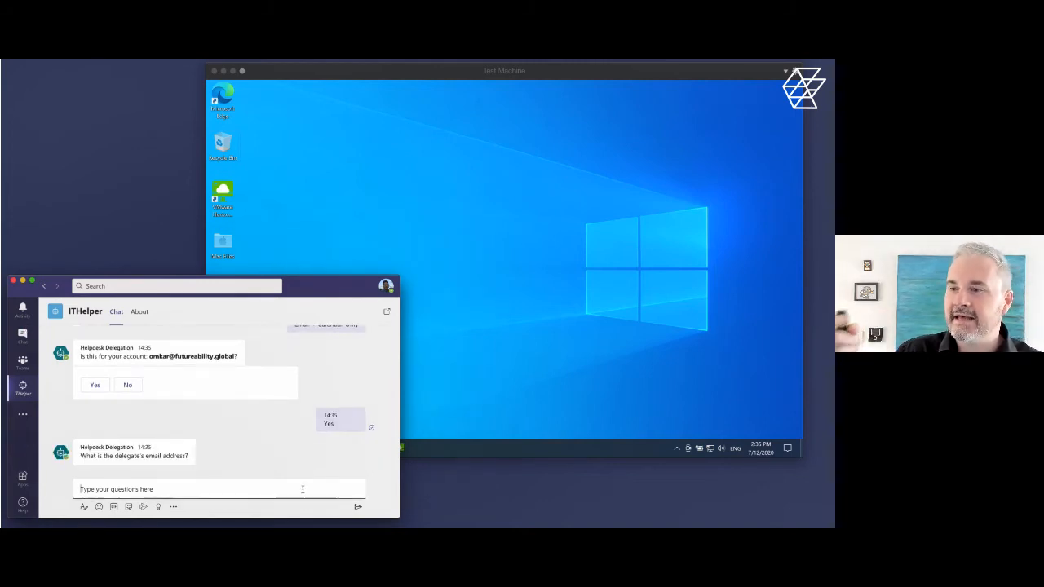
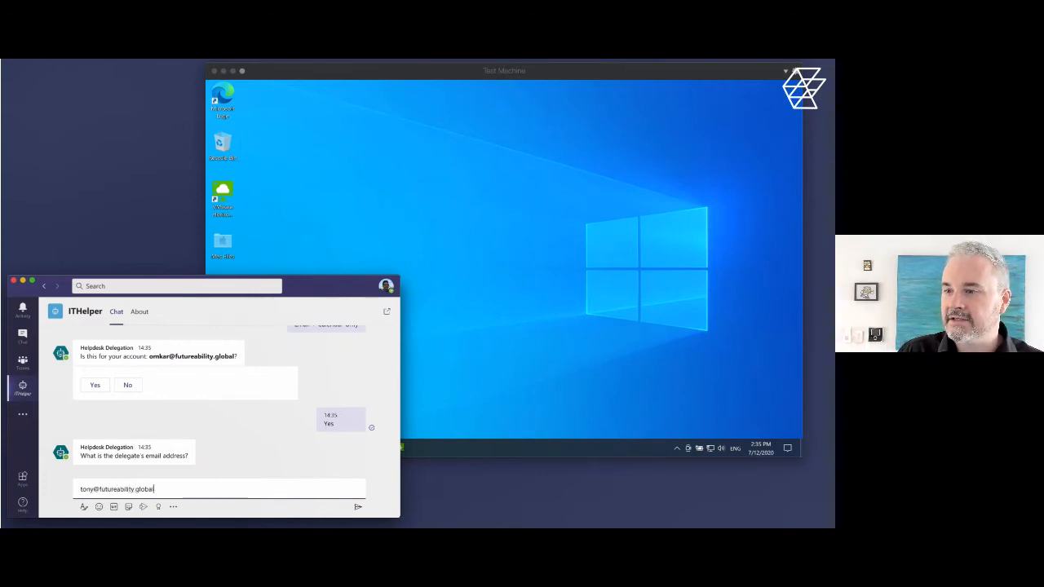
{"action": "key", "text": "Return"}
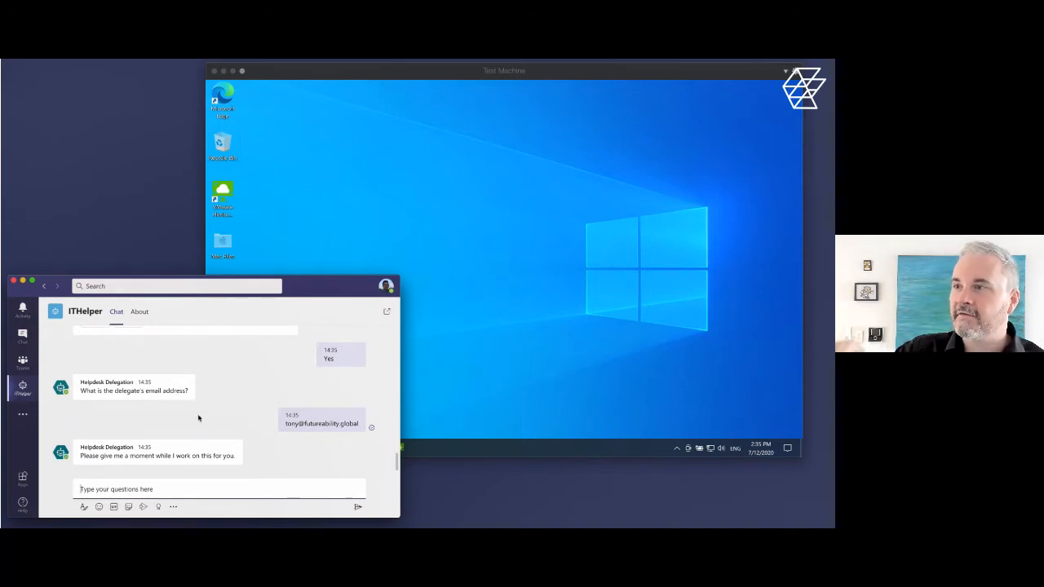
Bring the Test Machine window forward to watch the automation, and decline further help in the ITHelper chat
{"action": "left_click", "coordinate": [262, 70]}
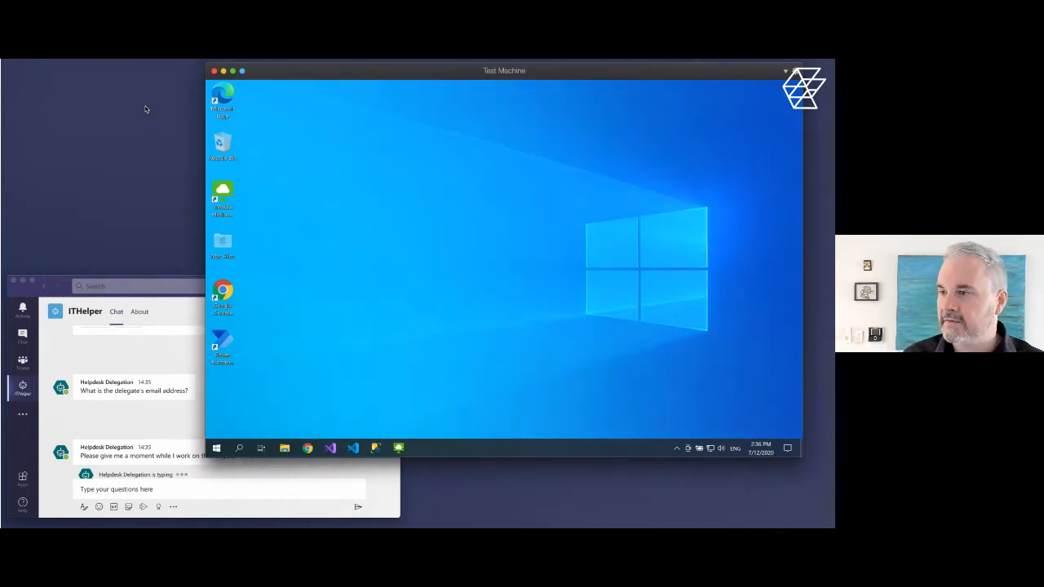
{"action": "left_click", "coordinate": [168, 350]}
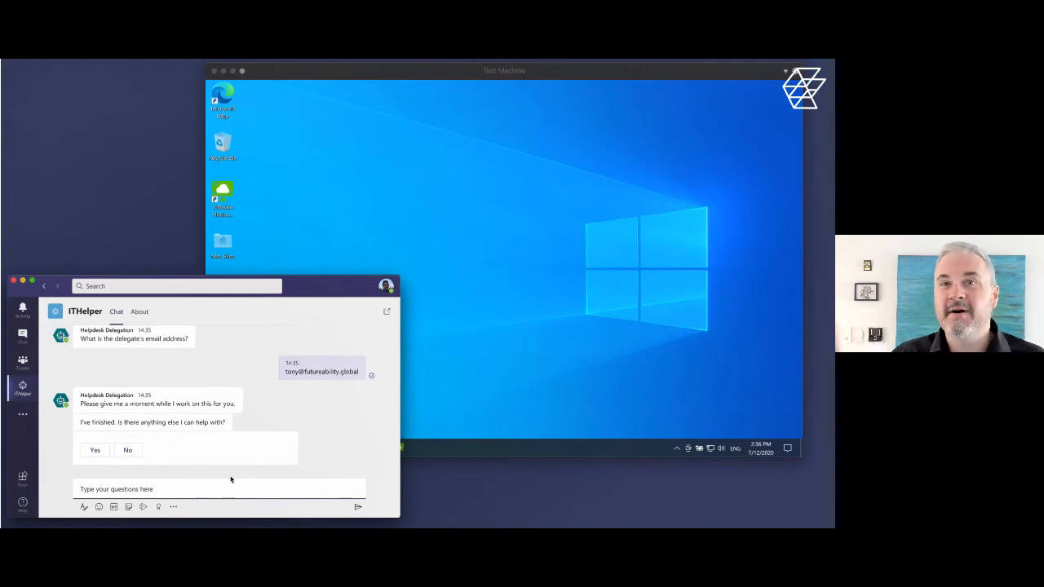
{"action": "left_click", "coordinate": [127, 450]}
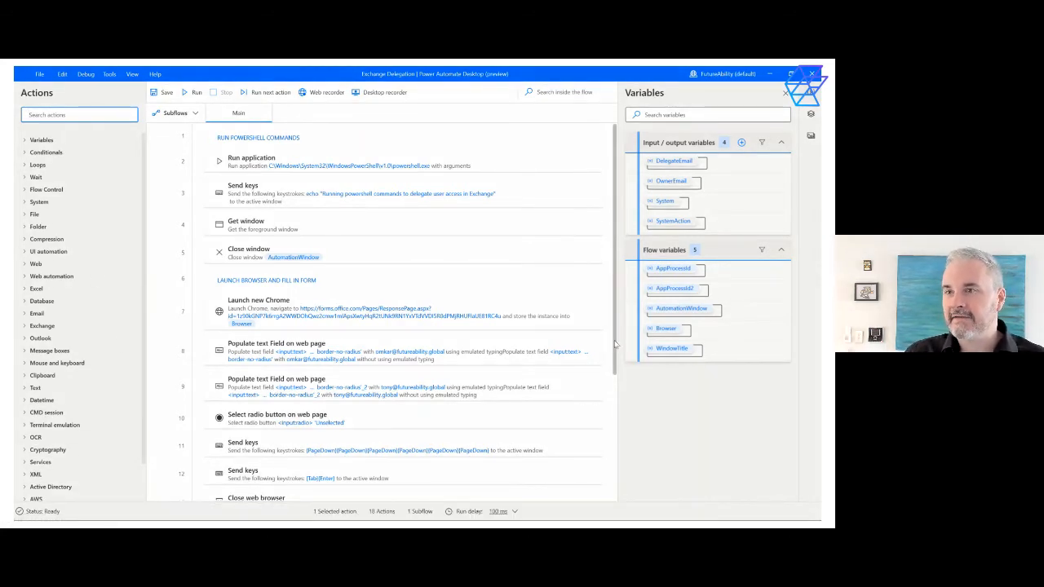
Look through the actions of the Exchange Delegation flow in Power Automate Desktop, from the PowerShell commands to the Control Panel section
{"action": "left_click_drag", "start_coordinate": [615, 339], "coordinate": [625, 495]}
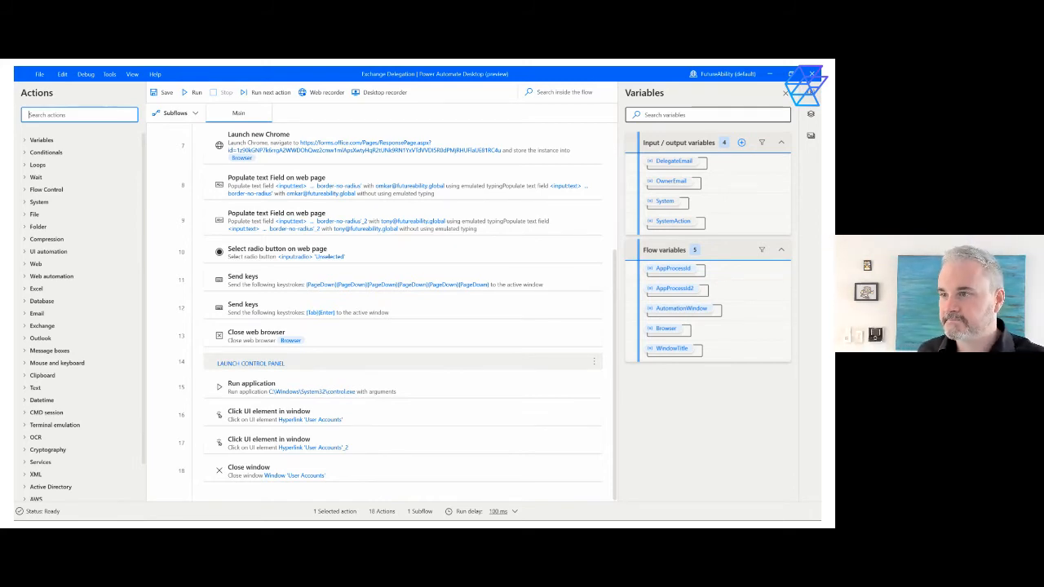
{"action": "scroll", "coordinate": [615, 334], "scroll_direction": "up", "scroll_amount": 5}
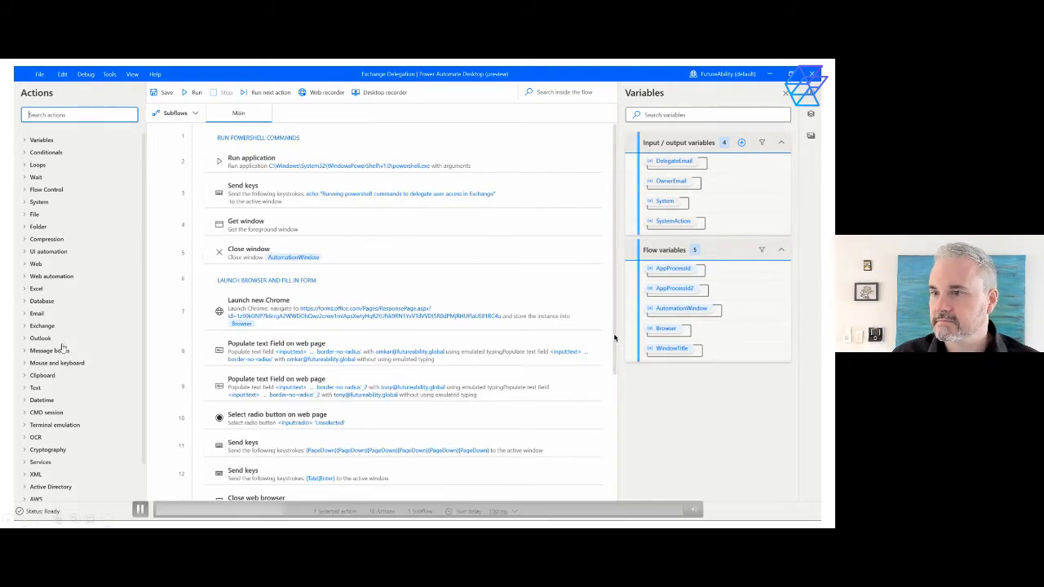